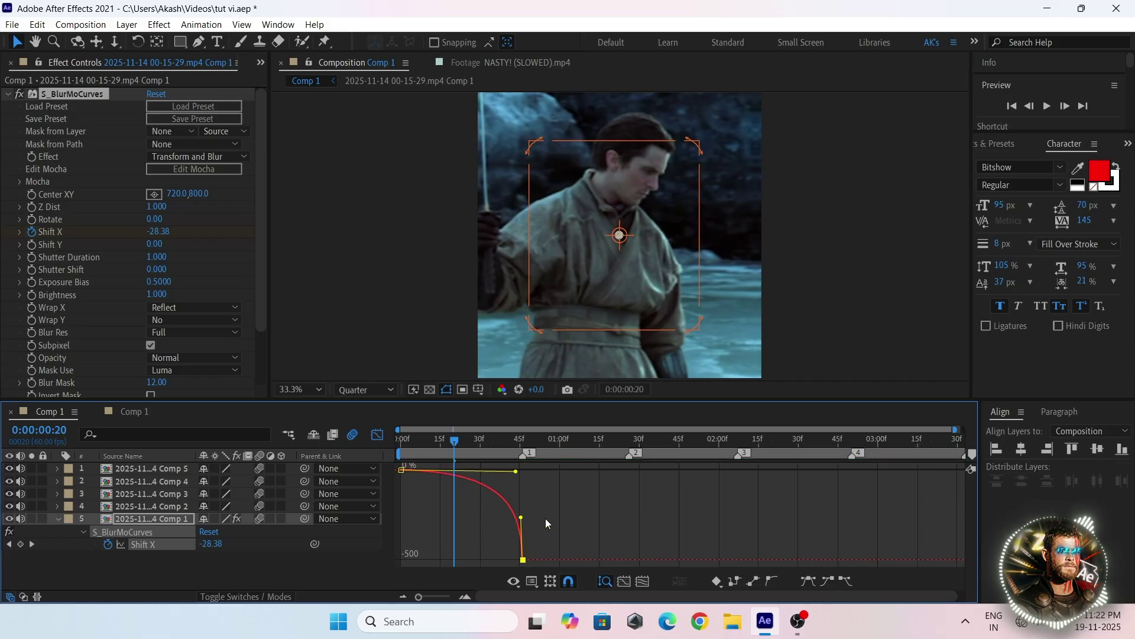
Close the Shift X graph of the Comp 1 layer and collapse the layer's keyframed properties
key("equal")
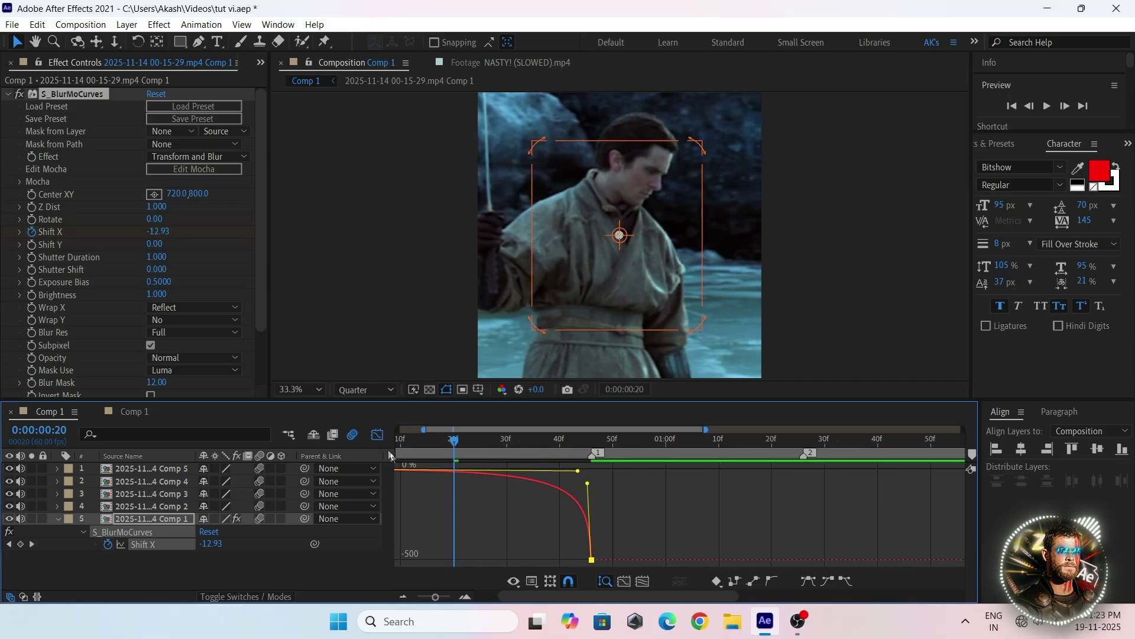
left_click(377, 434)
key("minus")
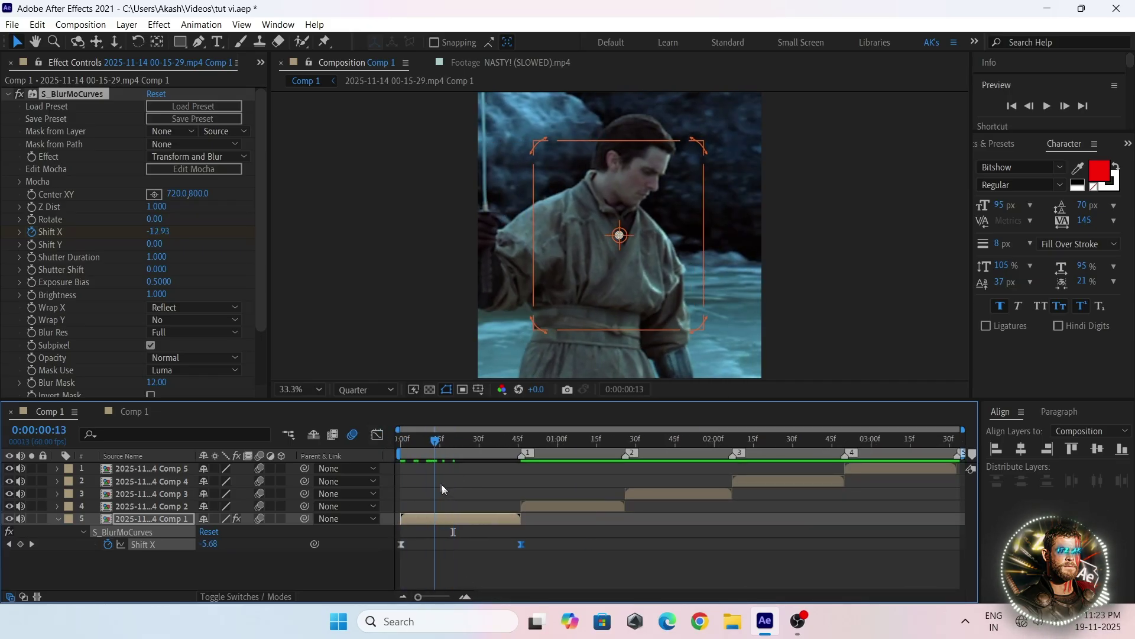
left_click(474, 523)
key("u")
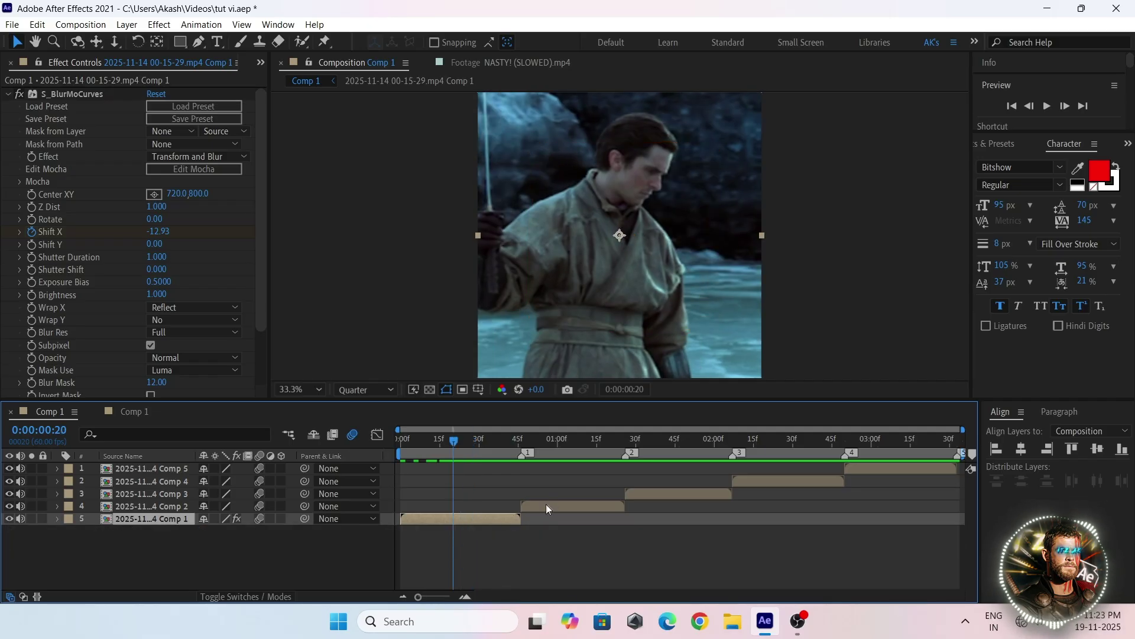
Apply the S_BlurMoCurves effect to the Comp 2 layer with the playhead at the layer's first frame
left_click(543, 506)
key("i")
key("ctrl+space")
type("blurmo")
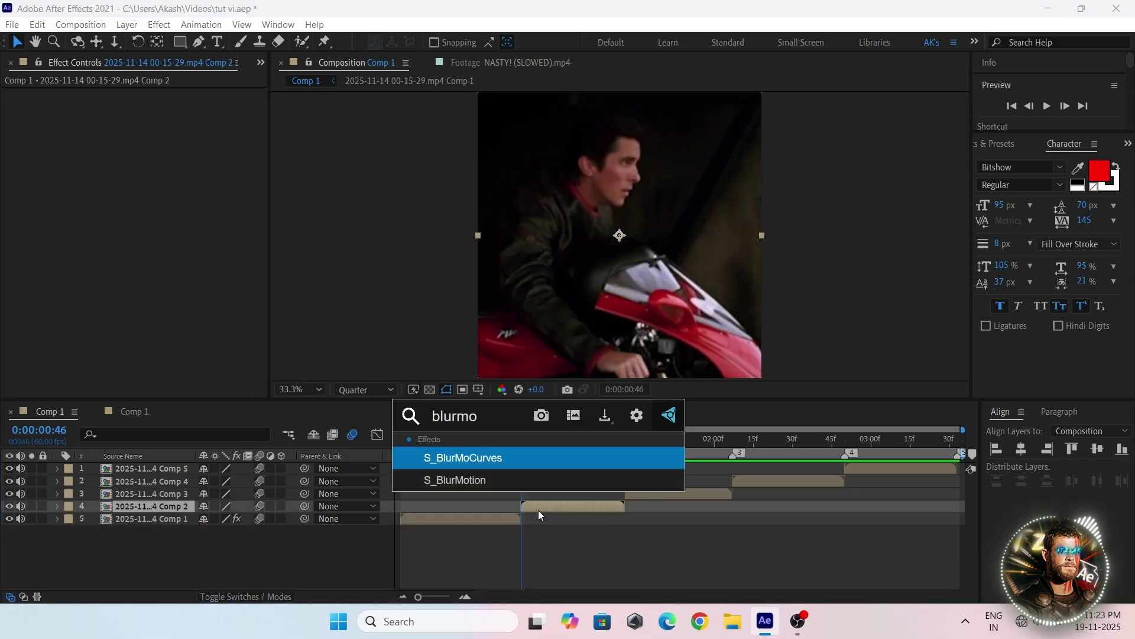
key("Return")
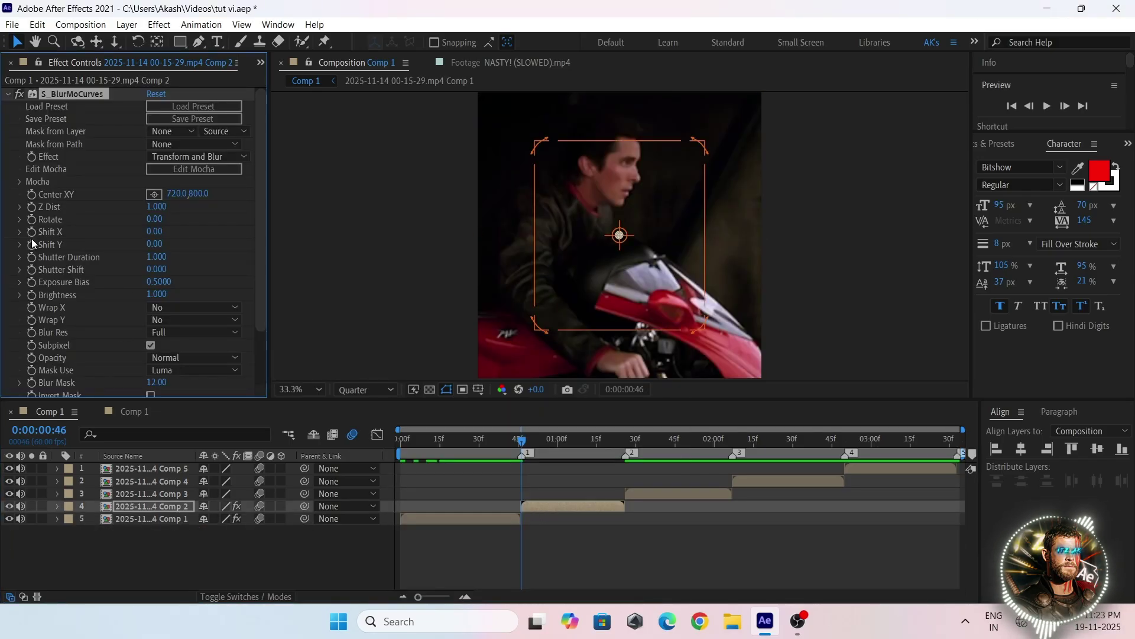
Set Wrap X to Reflect and keyframe Shift X at 500 on the Comp 2 layer's first frame, 0:00:00:46
left_click(166, 312)
left_click(177, 349)
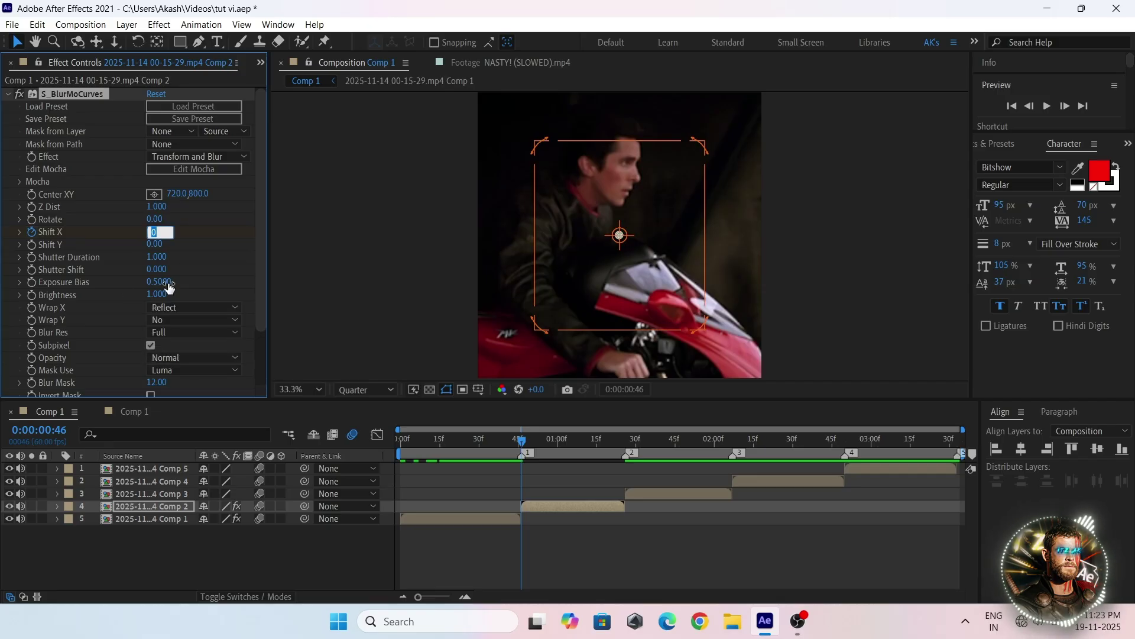
type("500")
key("Return")
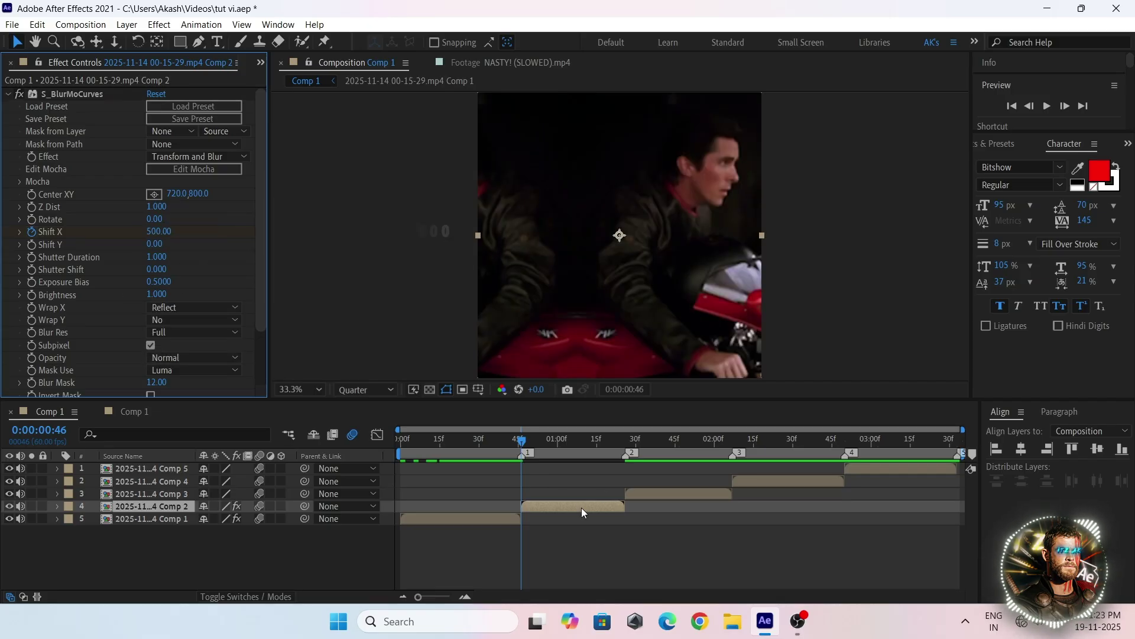
Reveal the Comp 2 layer's keyframes and keyframe Shift X at 0 at the layer's end, 0:00:01:26
key("u")
key("o")
left_click(465, 596)
left_click(466, 597)
left_click_drag(623, 441, 634, 442)
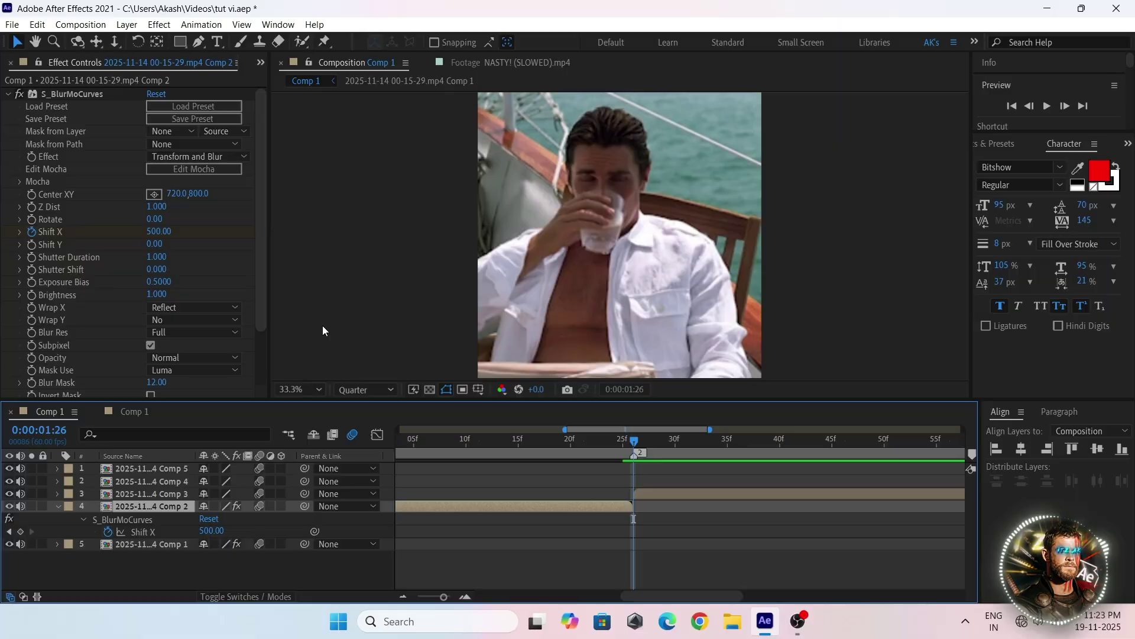
left_click(158, 232)
type("0")
key("Return")
Apply Easy Ease to both Shift X keyframes of the Comp 2 layer
key("minus")
key("minus")
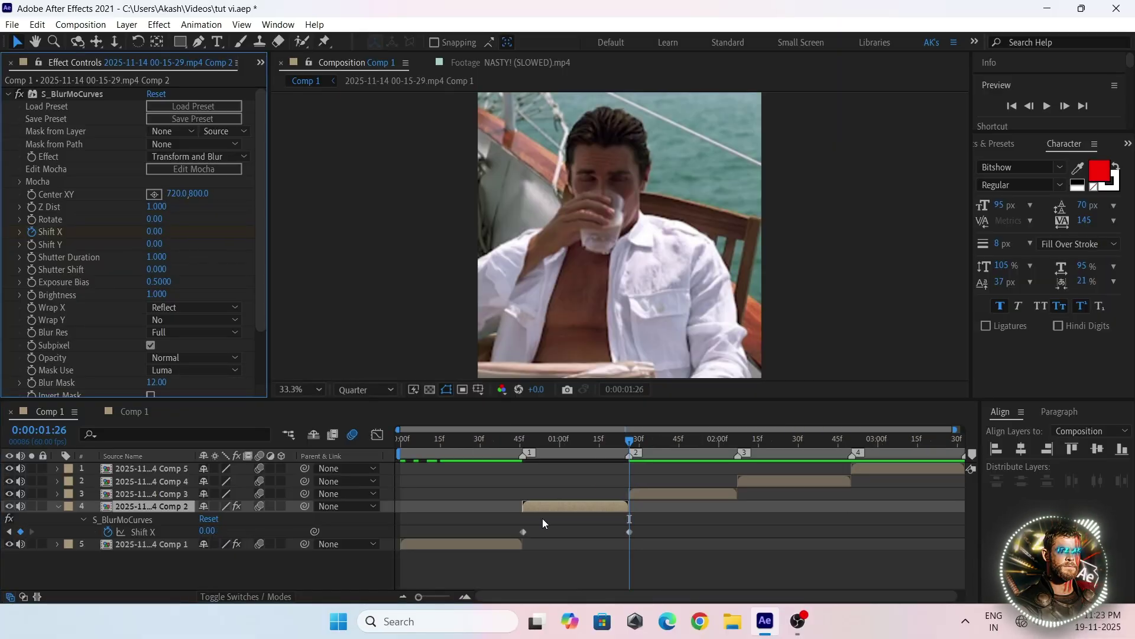
left_click_drag(646, 521, 512, 538)
left_click(544, 442)
key("F9")
Reshape the Comp 2 layer's Shift X value graph to fall steeply at the start and flatten out towards the end
left_click(380, 435)
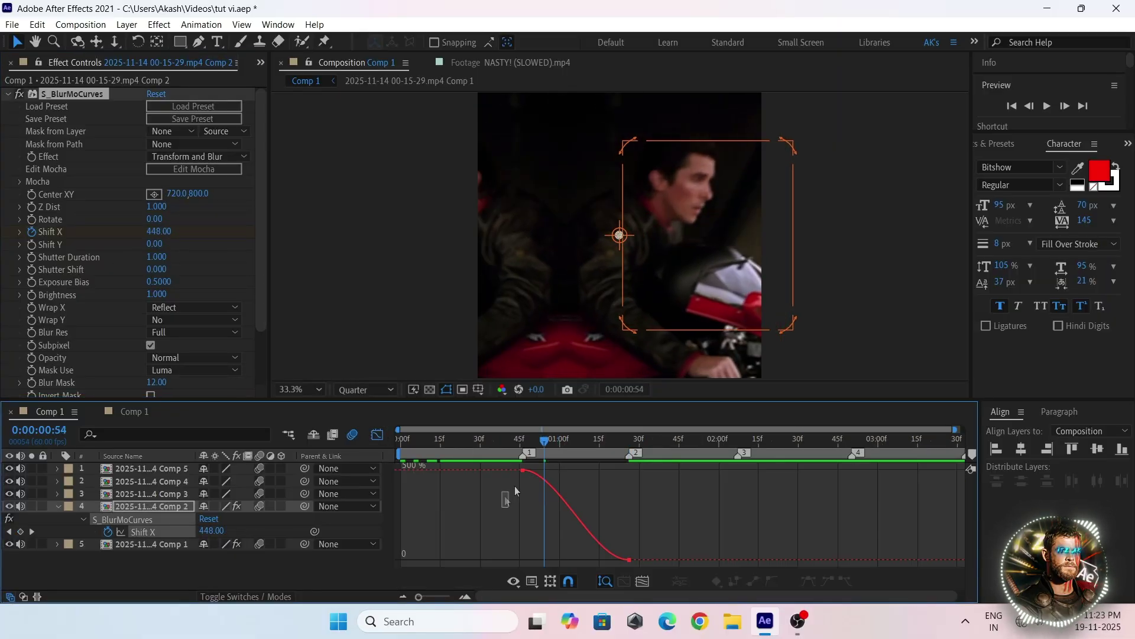
left_click_drag(513, 487, 632, 575)
left_click_drag(559, 470, 509, 529)
key("equal")
key("equal")
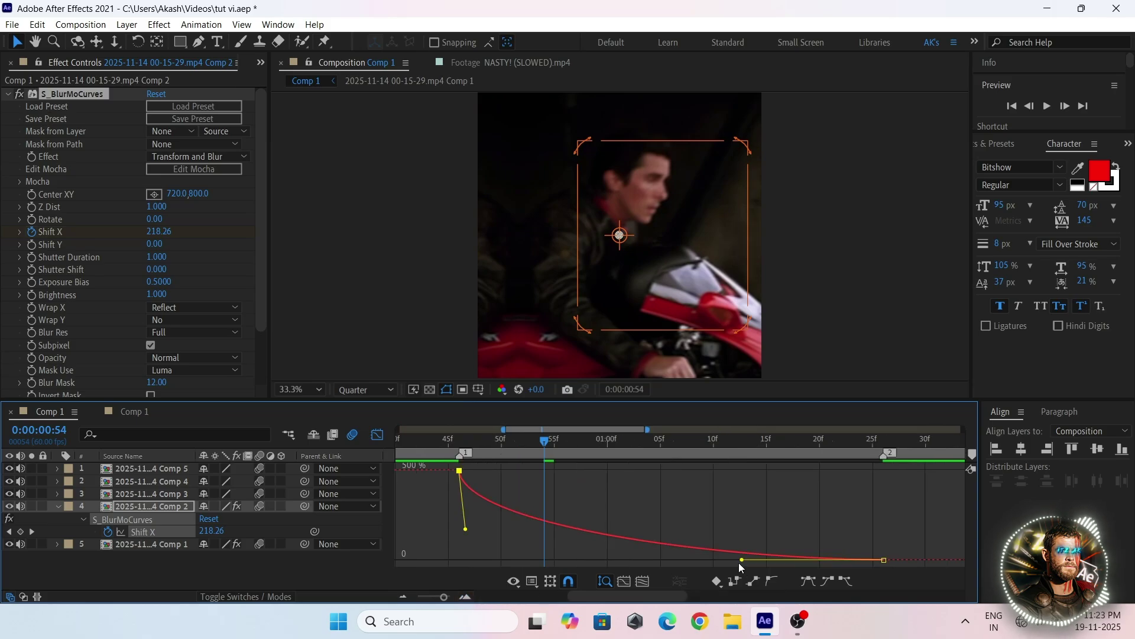
left_click_drag(740, 559, 466, 545)
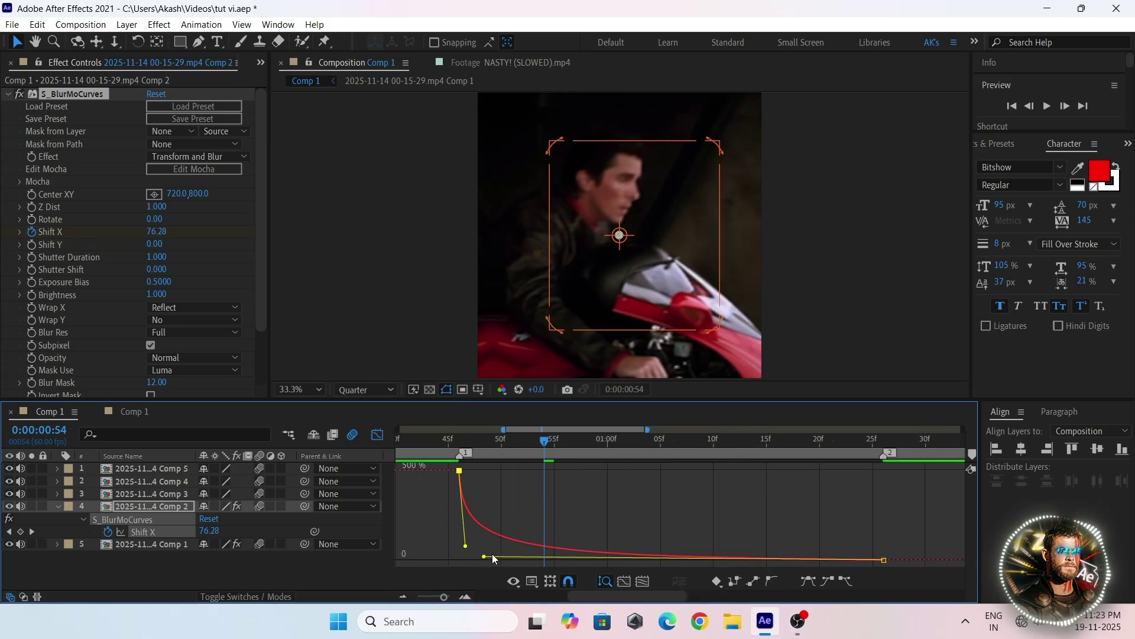
left_click(482, 555)
left_click(373, 435)
Preview the Shift X motion on the Comp 2 layer and collapse the layer's keyframed properties
left_click(401, 597)
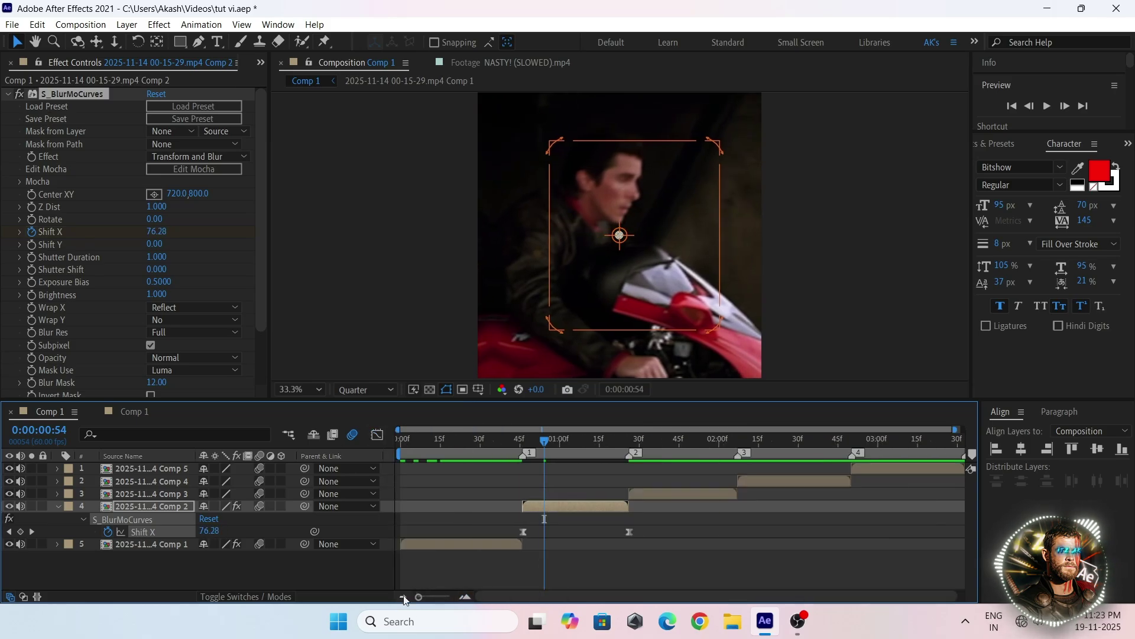
left_click_drag(548, 443, 565, 514)
left_click(582, 511)
key("u")
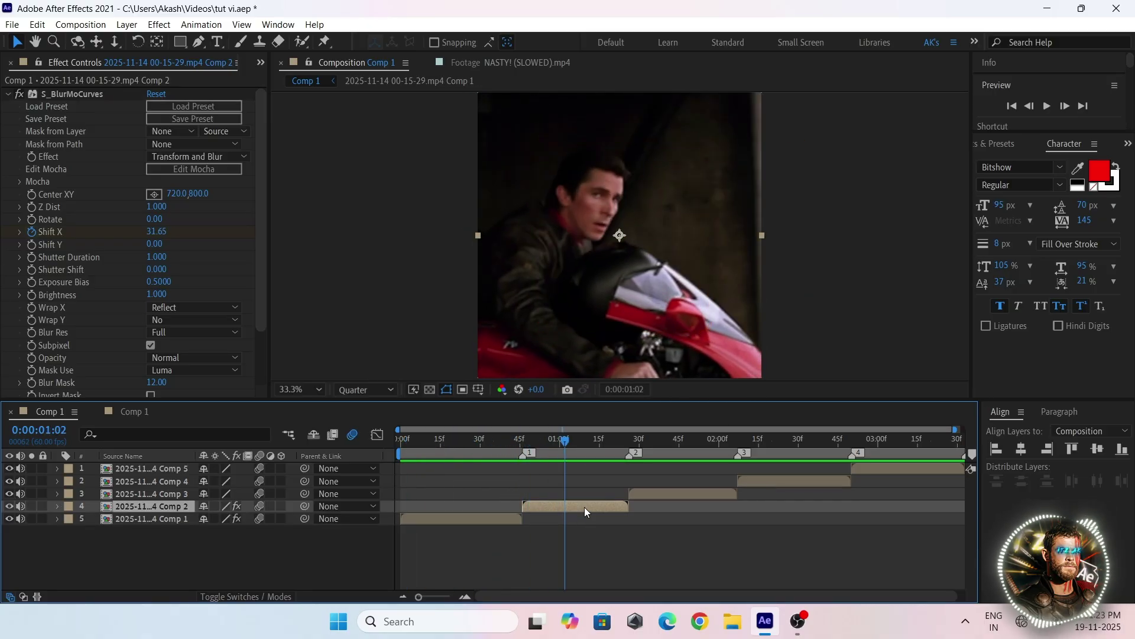
Collapse the existing S_BlurMoCurves settings and add a second S_BlurMoCurves effect to the Comp 2 layer
left_click(9, 94)
key("ctrl+space")
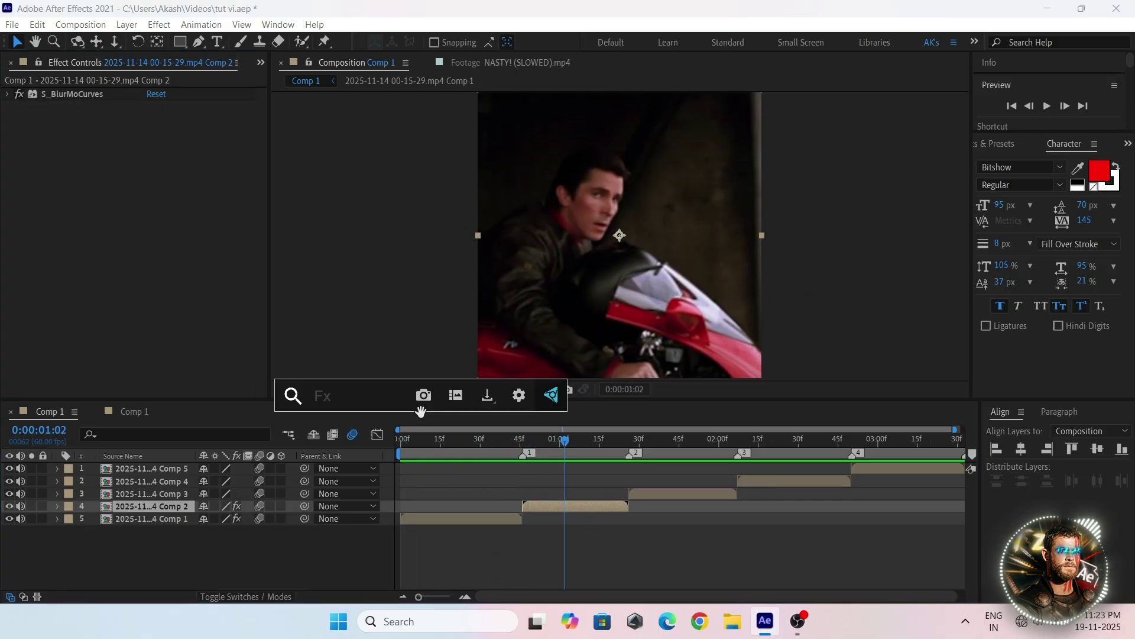
type("blurmo")
key("Return")
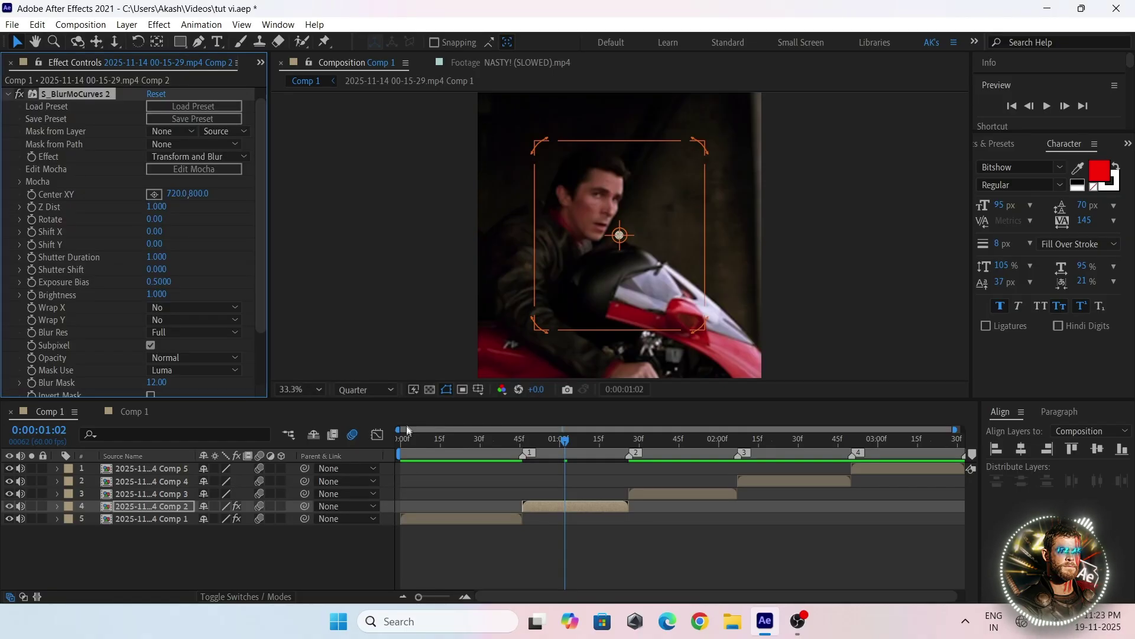
Start Shift Y keyframes for the second S_BlurMoCurves at the Comp 2 layer's first frame and set Wrap Y to Reflect
key("i")
left_click(31, 244)
left_click(175, 320)
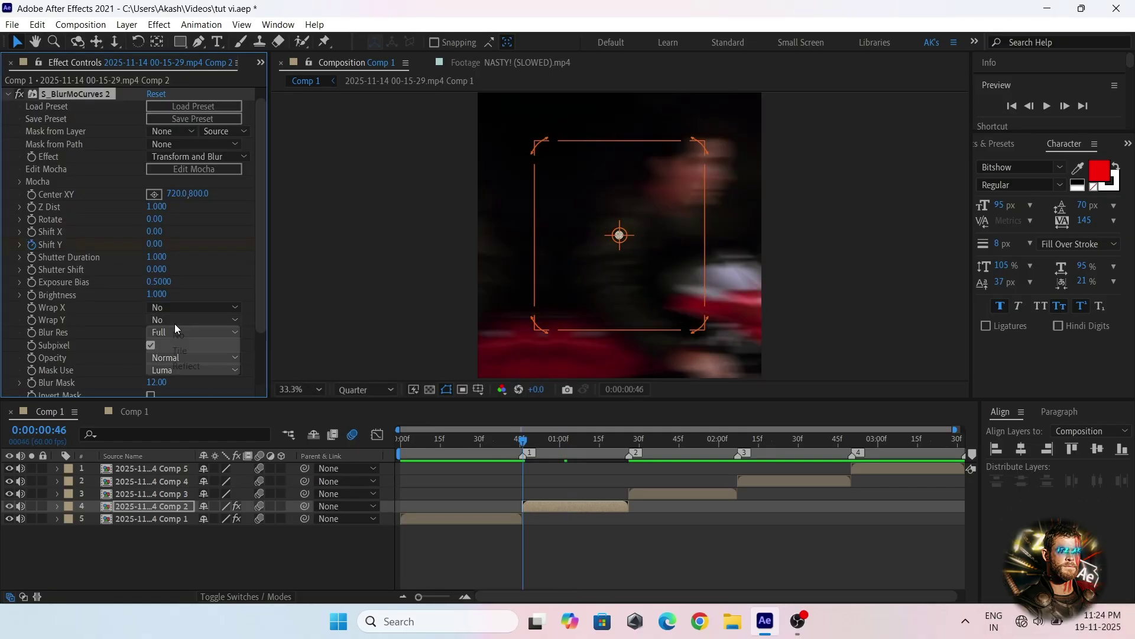
left_click(172, 364)
Keyframe the second S_BlurMoCurves effect's Shift Y at -500 at the Comp 2 layer's end, 0:00:01:26
key("u")
key("o")
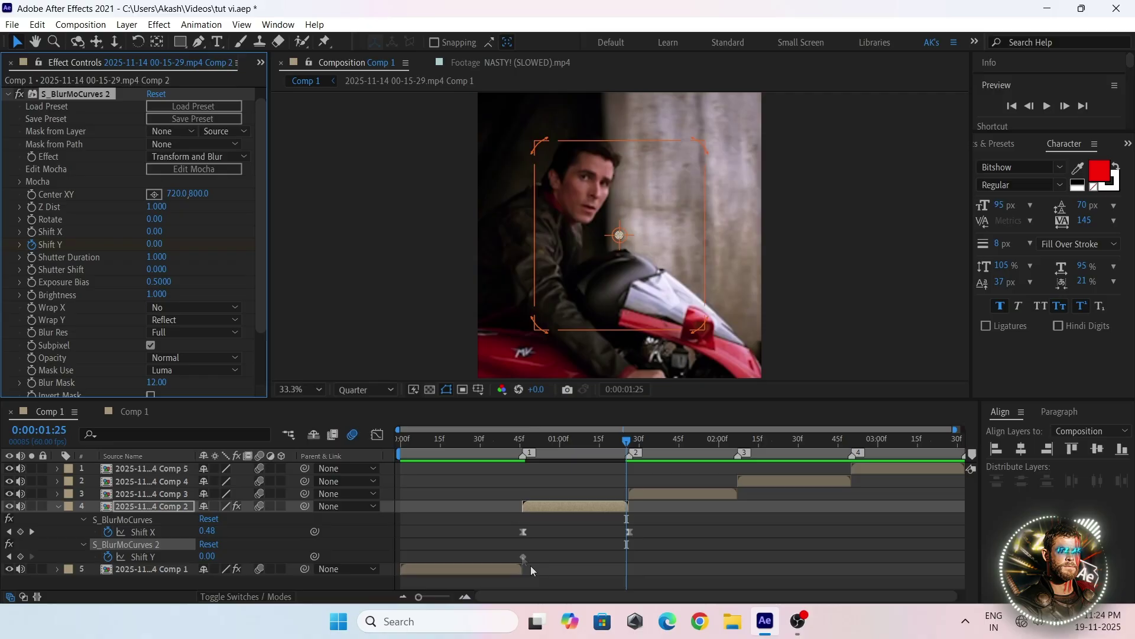
left_click(466, 596)
key("Page_Down")
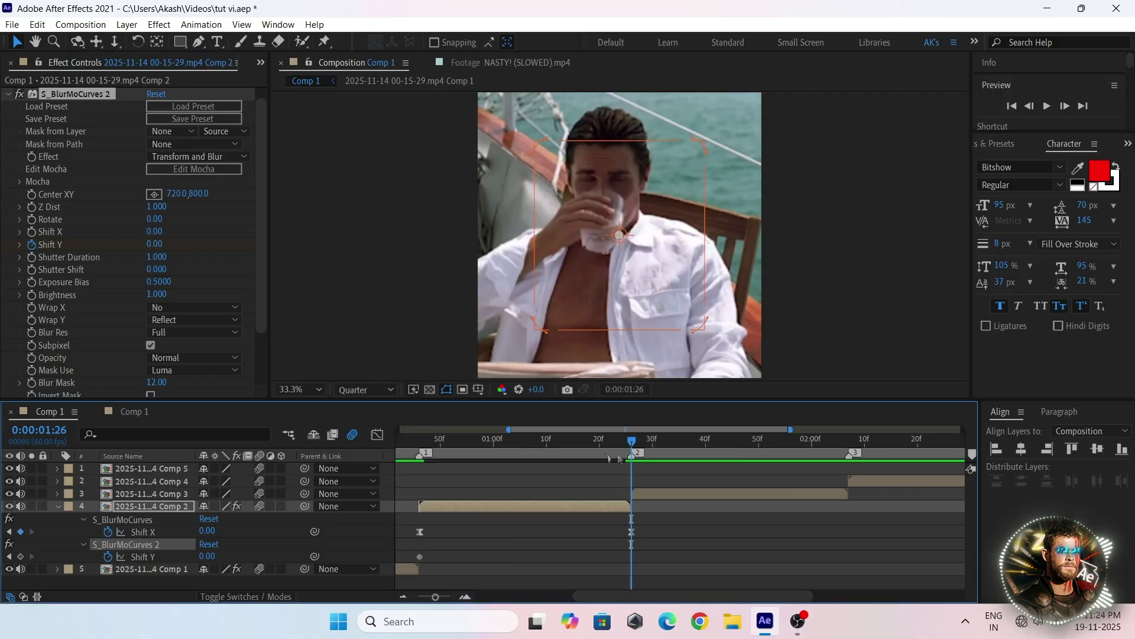
left_click(156, 245)
type("-55")
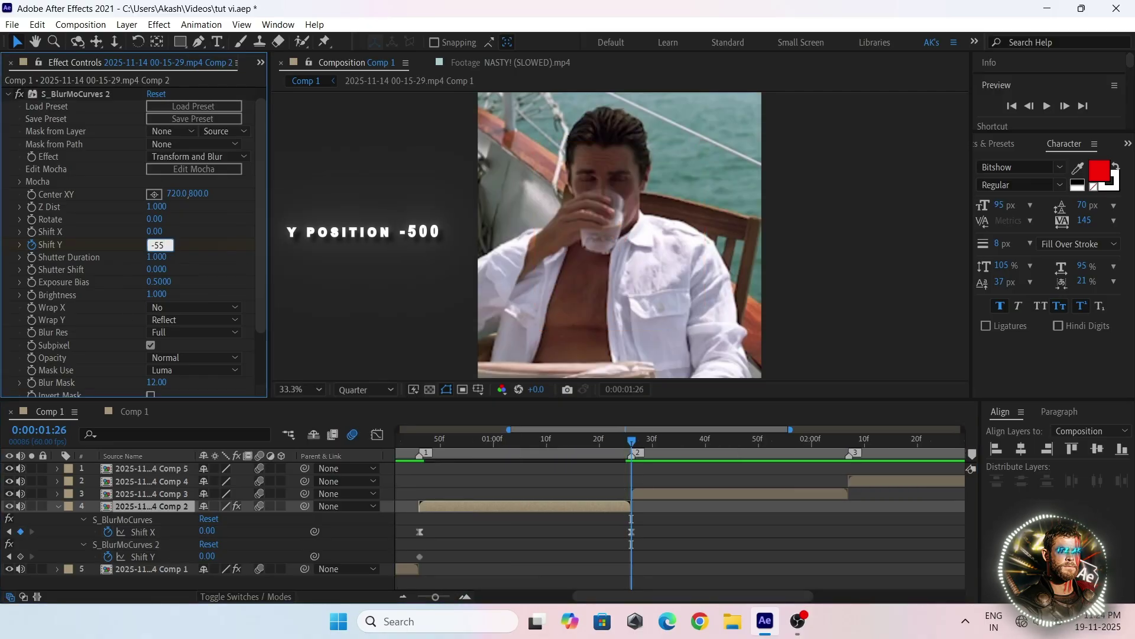
key("BackSpace")
type("00")
key("Return")
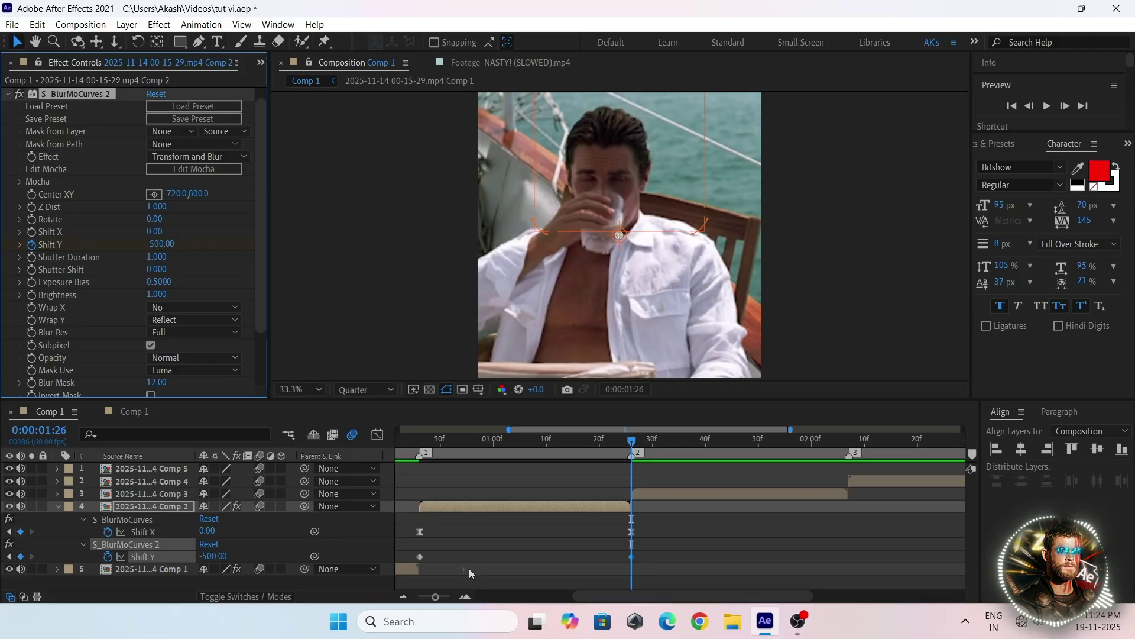
Apply Easy Ease to both Shift Y keyframes of the Comp 2 layer
left_click(510, 440)
left_click_drag(409, 545, 711, 584)
key("F9")
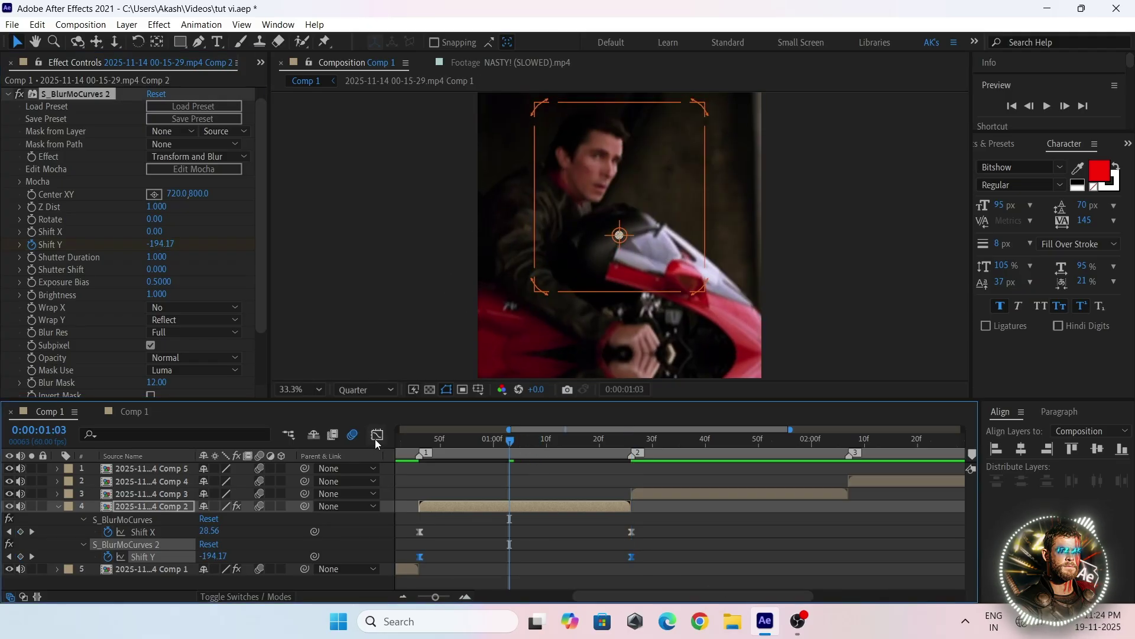
Try shaping the Comp 2 layer's Shift Y graph with a steep drop at the start, and preview the motion
left_click(376, 437)
left_click_drag(532, 532, 703, 585)
key("minus")
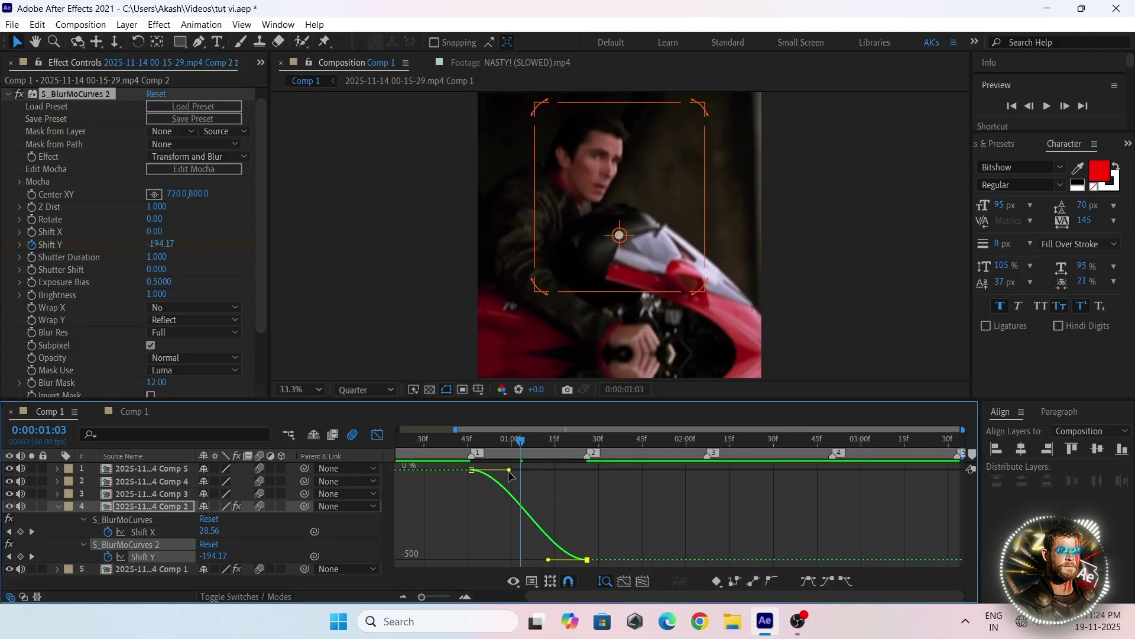
left_click_drag(509, 471, 459, 542)
key("equal")
left_click_drag(577, 560, 419, 596)
left_click(378, 435)
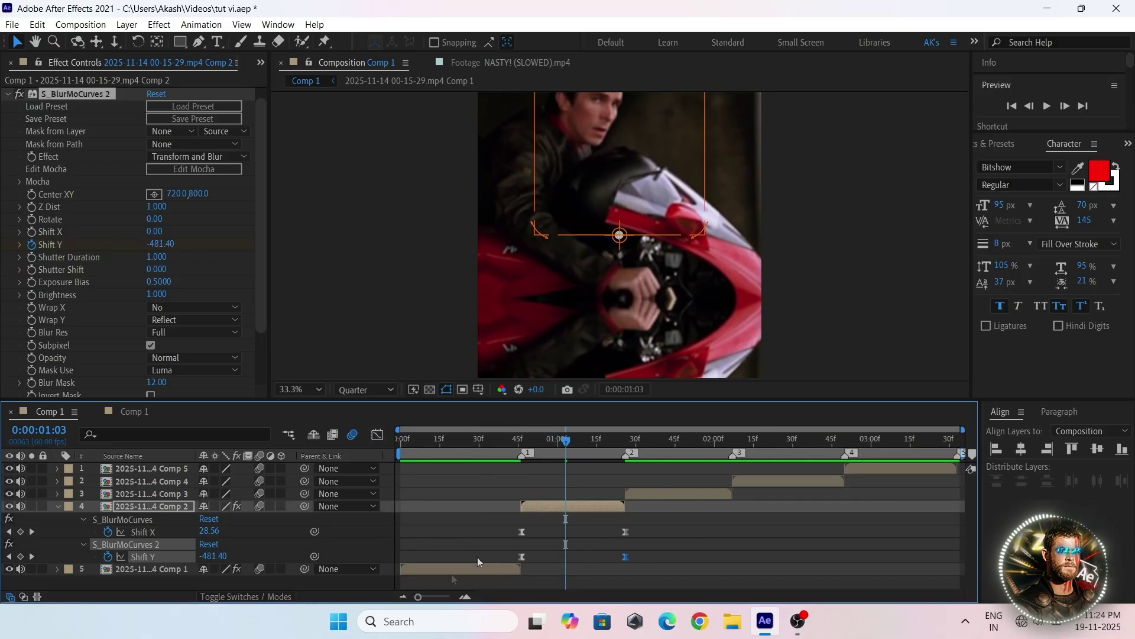
left_click_drag(564, 441, 508, 559)
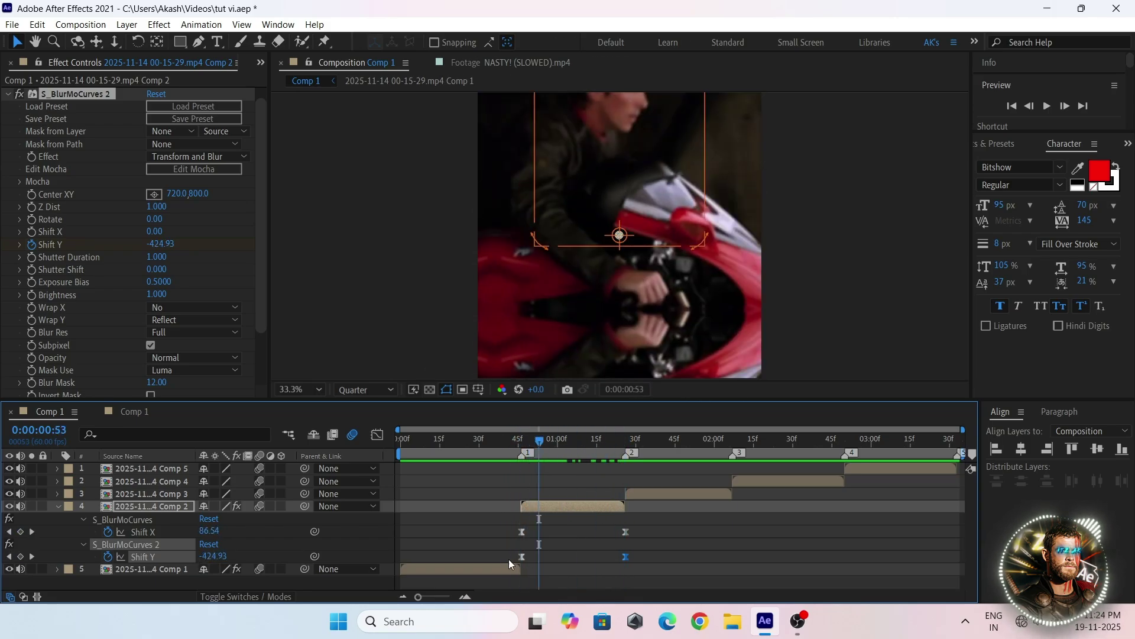
Reshape the Comp 2 layer's Shift Y value graph to stay nearly flat at first and drop steeply at the end
left_click(522, 556)
left_click(377, 435)
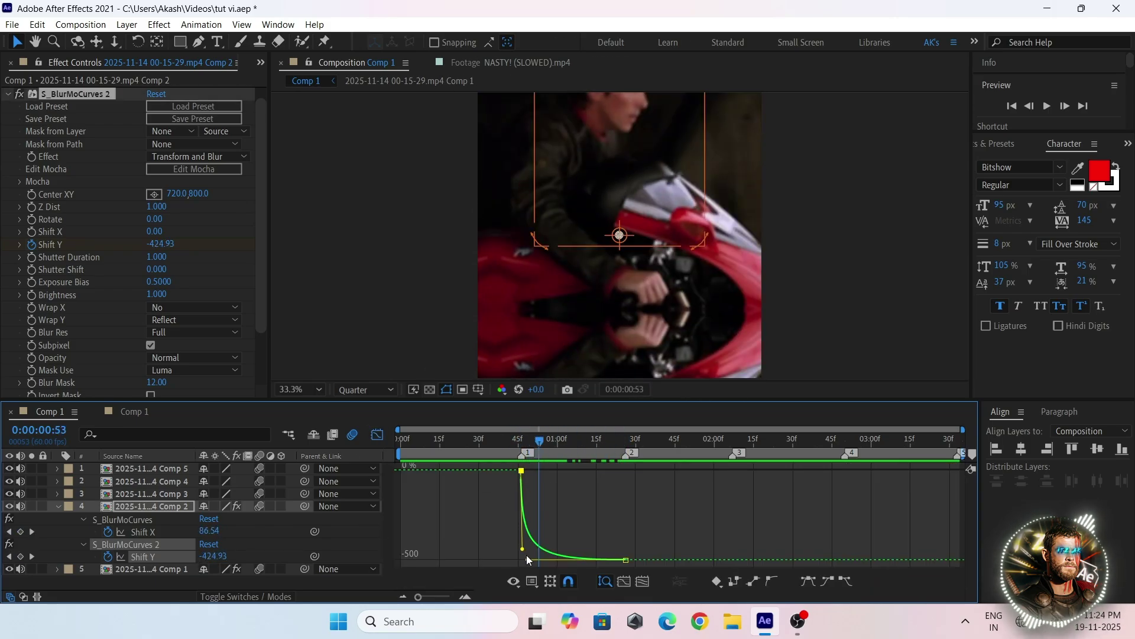
left_click_drag(523, 549, 633, 468)
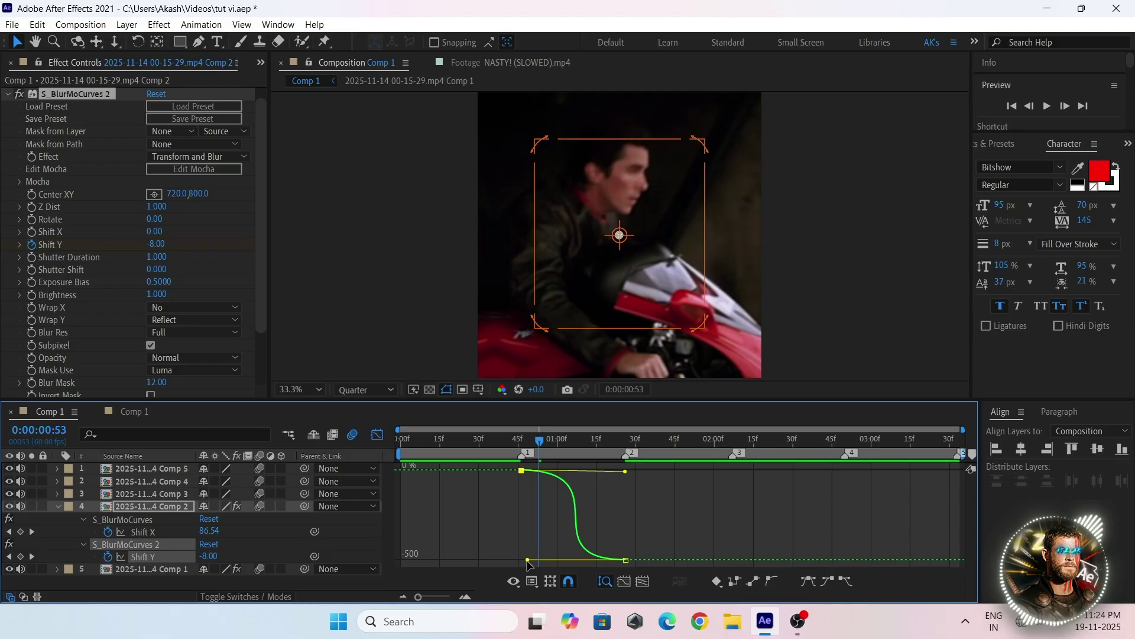
left_click_drag(528, 559, 705, 473)
key("equal")
left_click(377, 435)
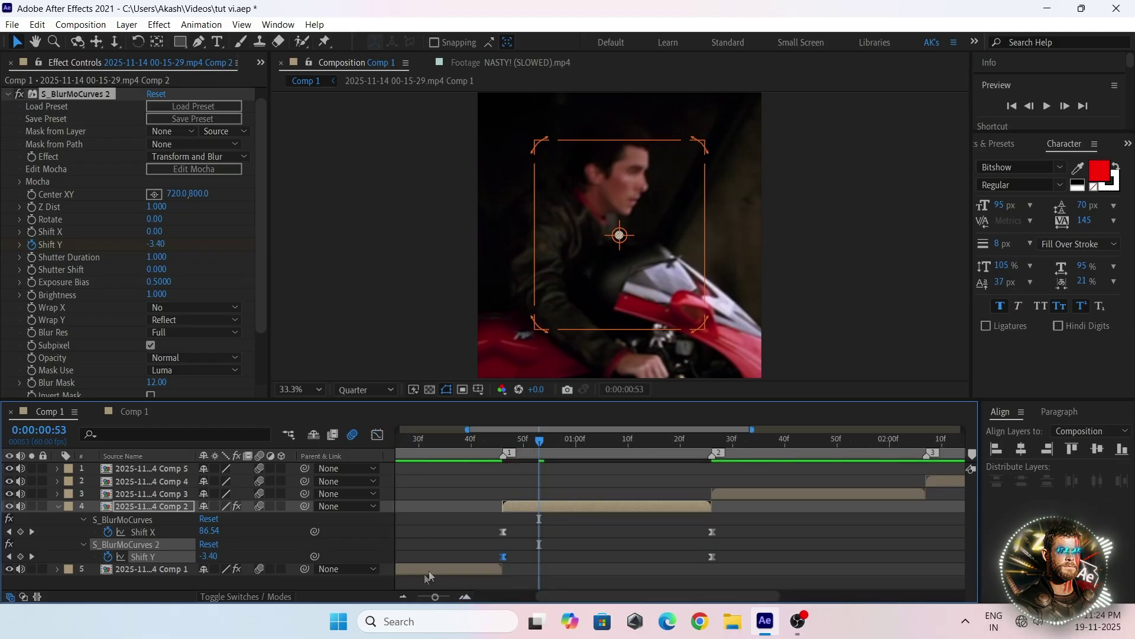
Preview the Shift Y motion through the end of the Comp 2 layer and collapse the layer's keyframed properties
left_click(402, 597)
left_click_drag(543, 442, 621, 556)
left_click(587, 505)
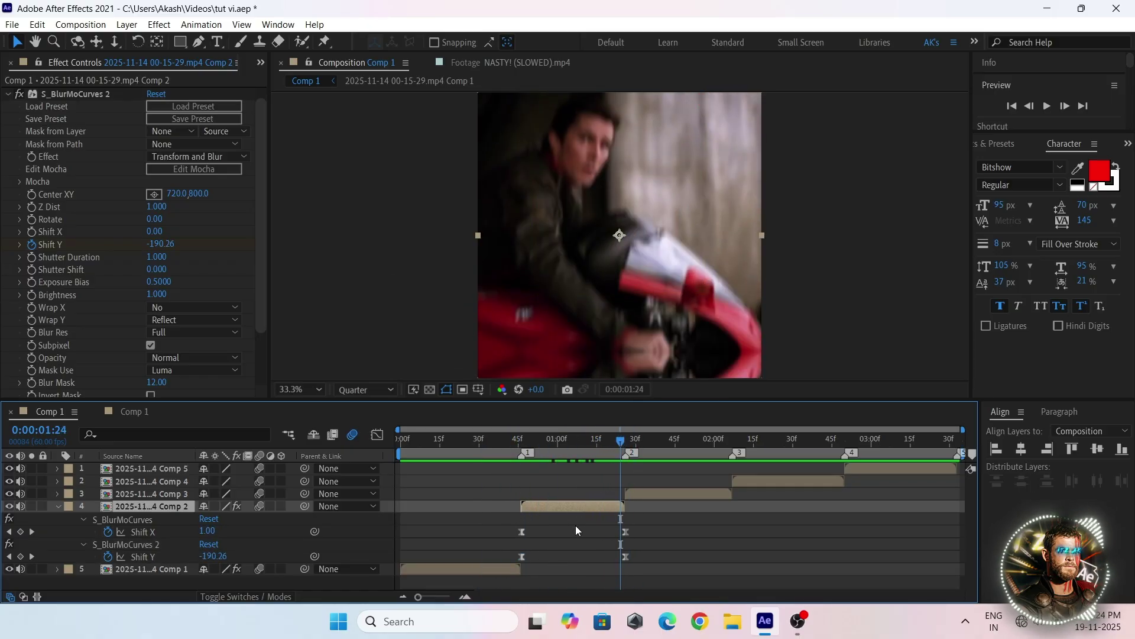
Apply the S_BlurMoCurves effect to the Comp 3 layer with the playhead at its first frame
left_click(684, 493)
key("i")
key("ctrl+space")
type("blu")
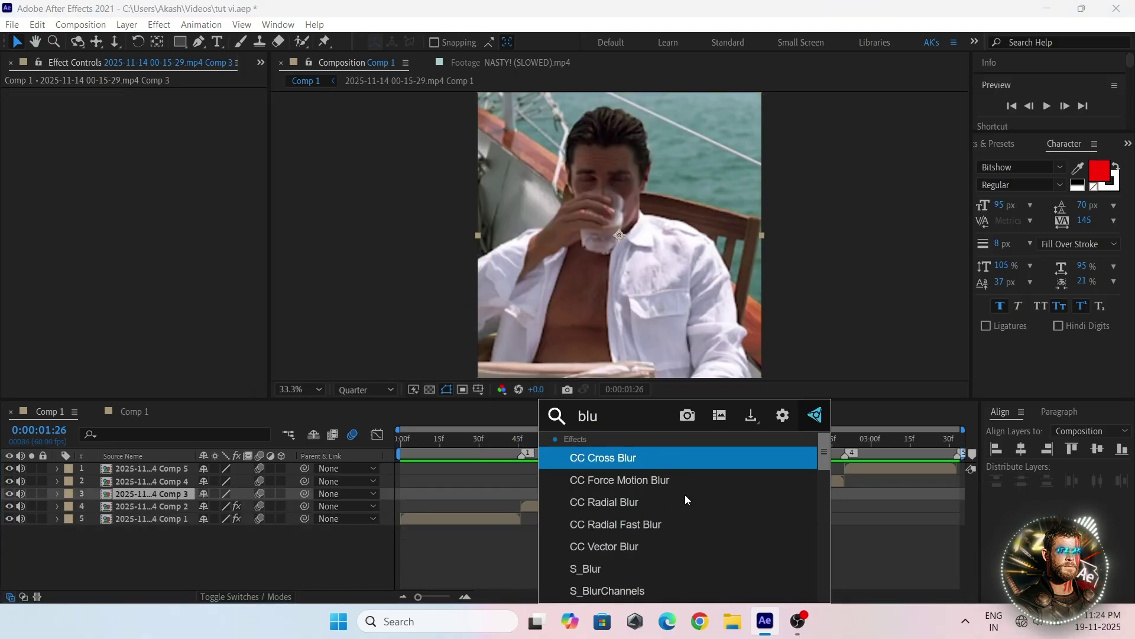
type("rmo")
key("Return")
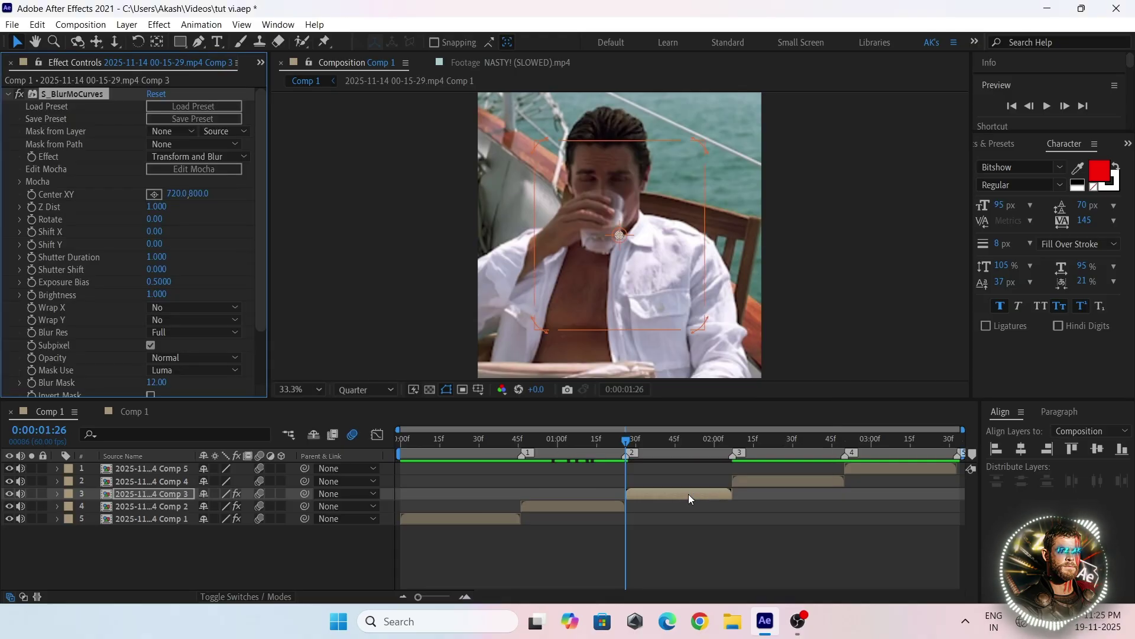
Set Wrap Y to Reflect and keyframe Shift Y at 500 on the Comp 3 layer's first frame, 0:00:01:26
left_click(195, 319)
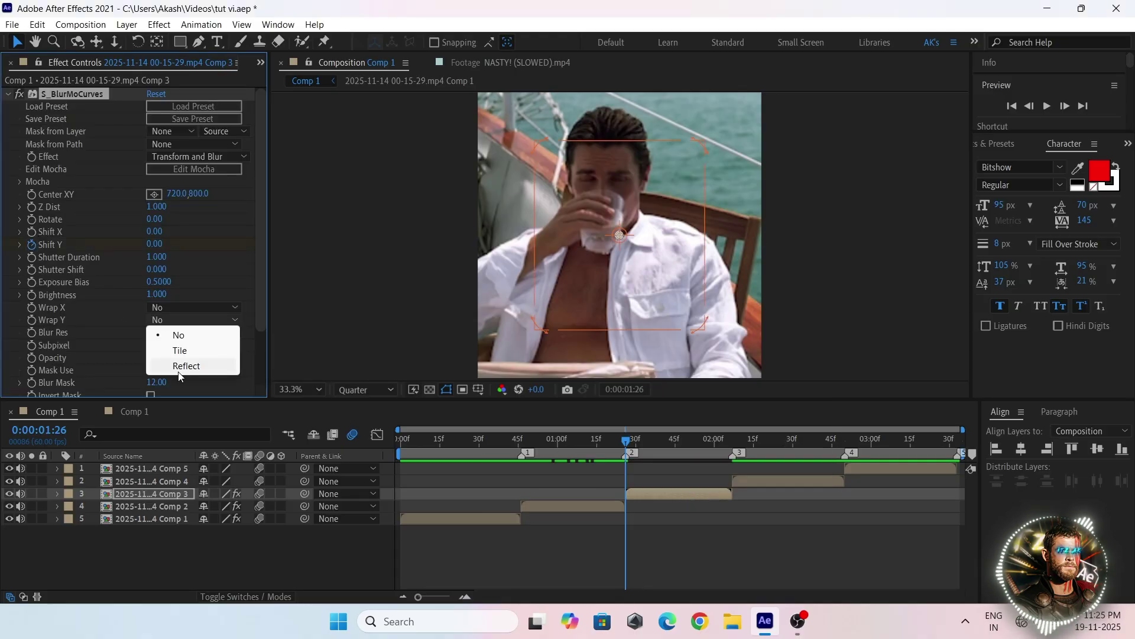
left_click(171, 365)
type("u")
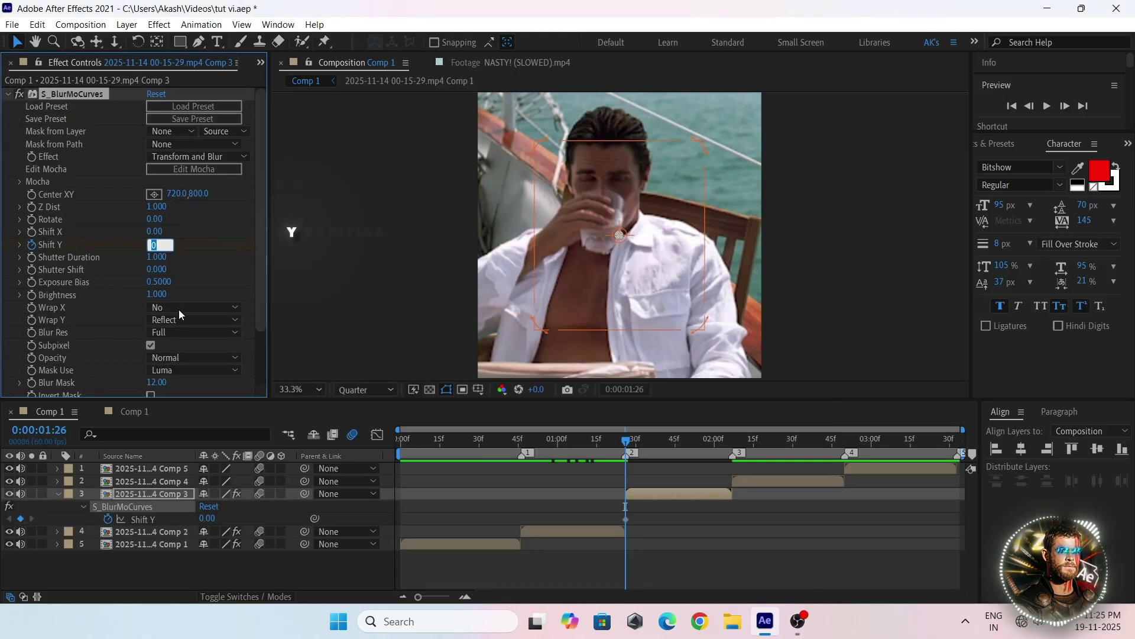
type("500")
left_click(201, 283)
Keyframe Shift Y at 0 at the end of the Comp 3 layer, 0:00:02:07
key("o")
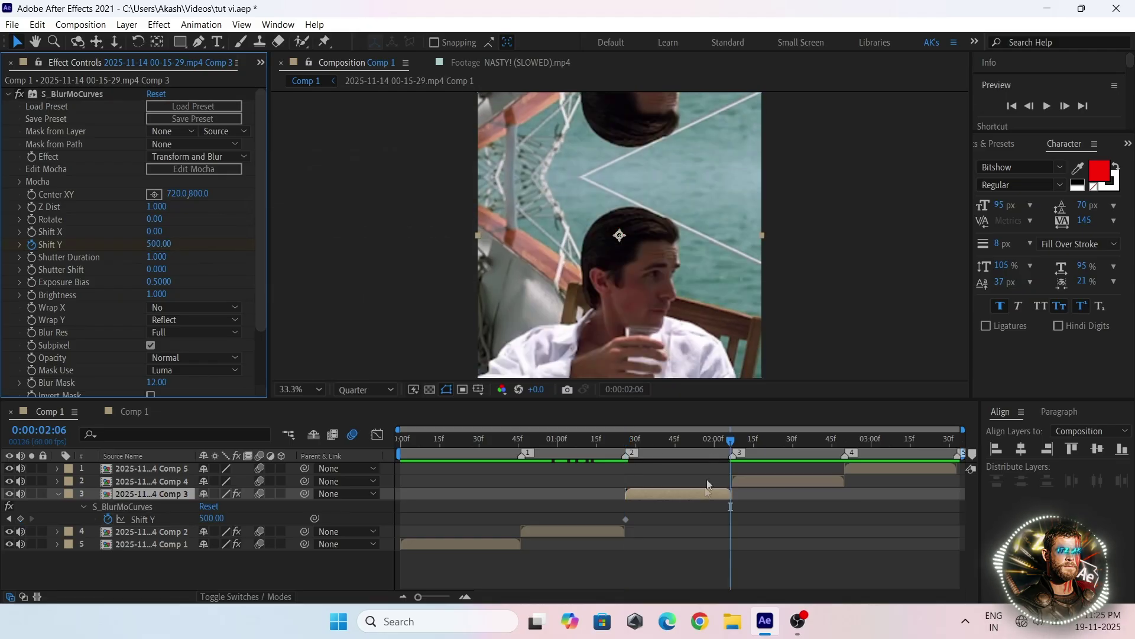
left_click(732, 440)
left_click(159, 244)
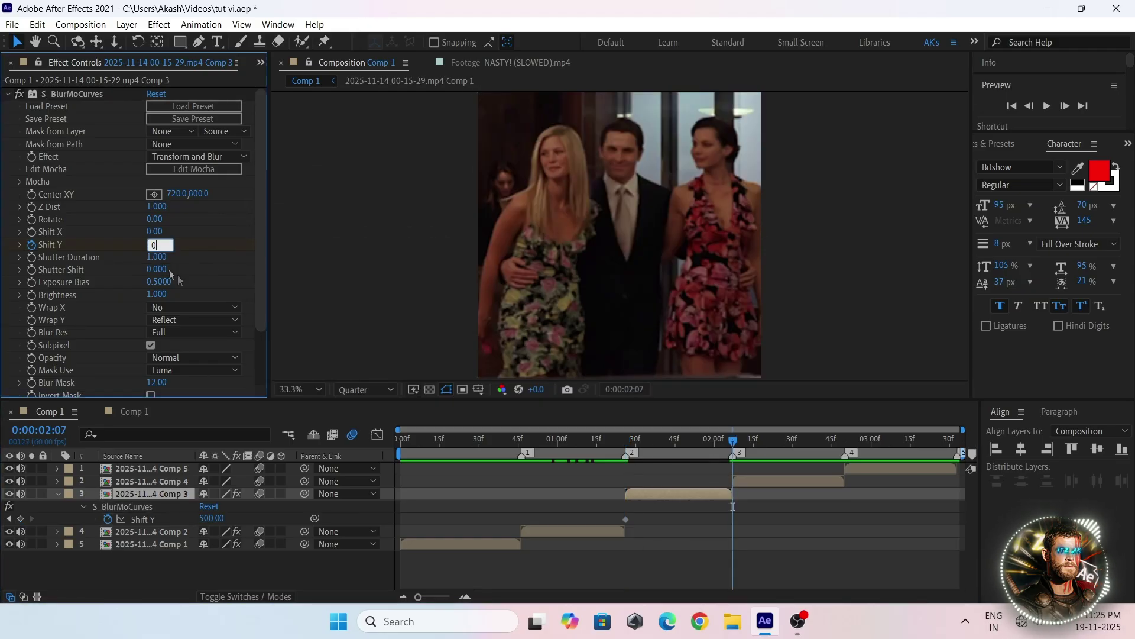
left_click(249, 273)
Easy-ease both Shift Y keyframes on the Comp 3 layer and reshape the value graph to drop steeply at first and flatten out
left_click(681, 441)
left_click_drag(613, 504, 773, 525)
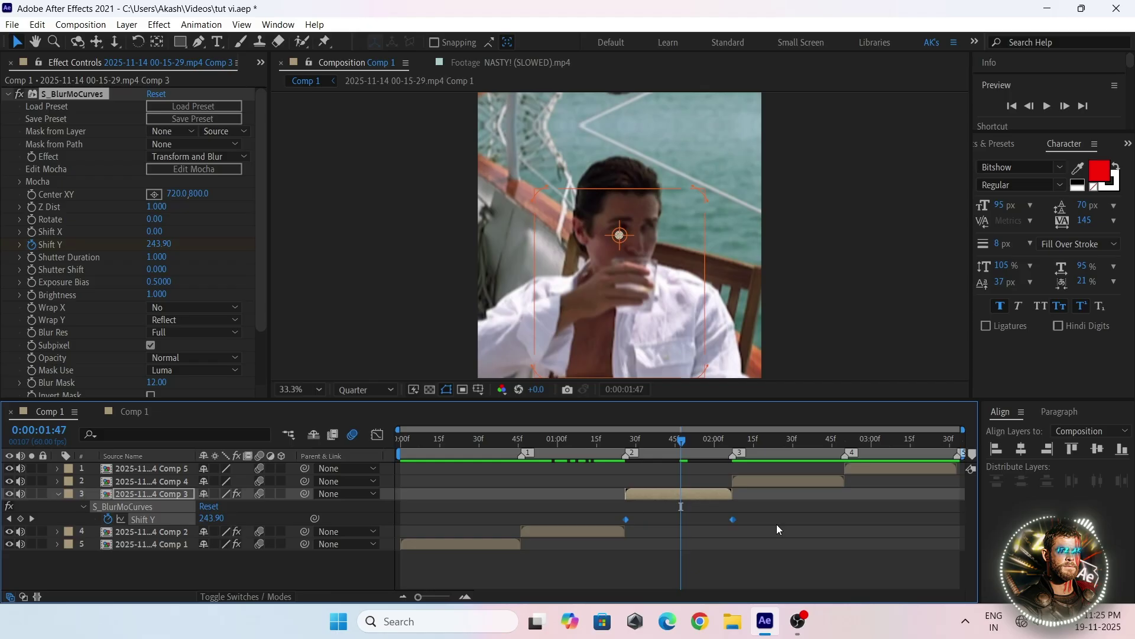
key("F9")
key("shift+F3")
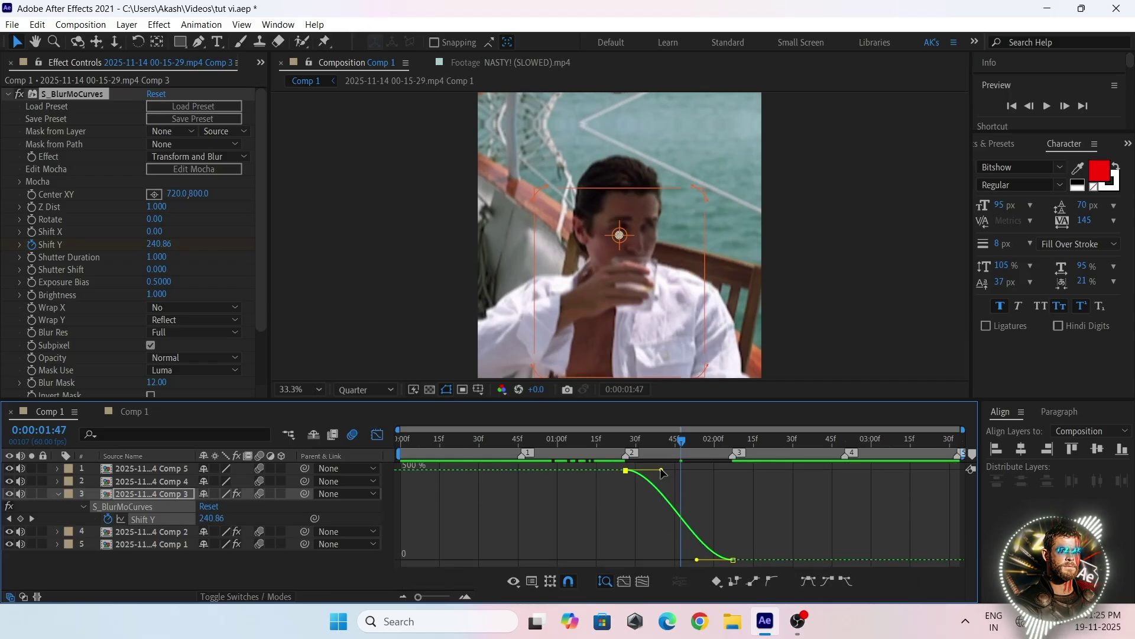
left_click_drag(661, 471, 602, 538)
key("=")
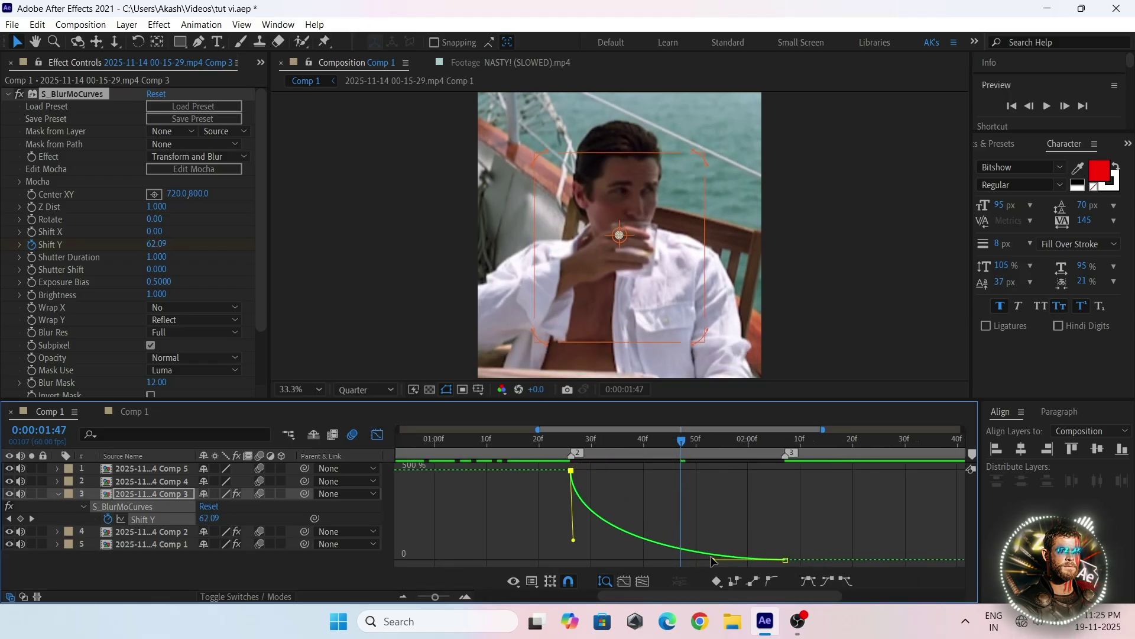
left_click_drag(712, 561, 579, 552)
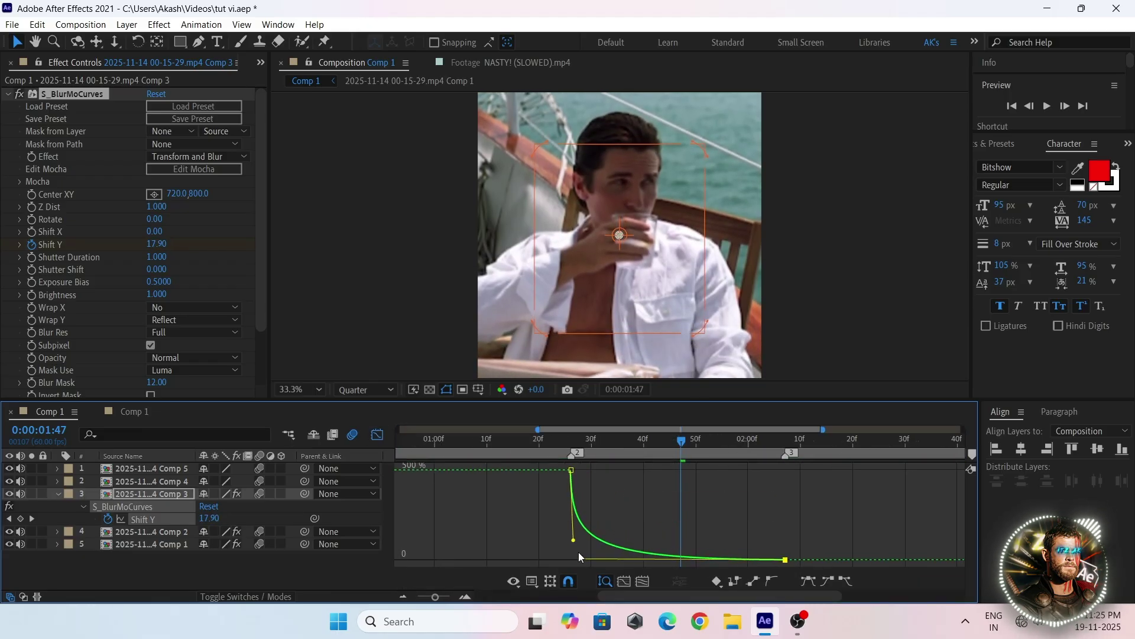
Preview the Shift Y motion at the start of the Comp 3 layer and collapse the layer's keyframed properties
left_click(377, 435)
key("-")
left_click_drag(683, 442, 651, 498)
left_click(644, 497)
key("u")
Apply a second S_BlurMoCurves effect to the Comp 3 layer with the playhead at its first frame
key("i")
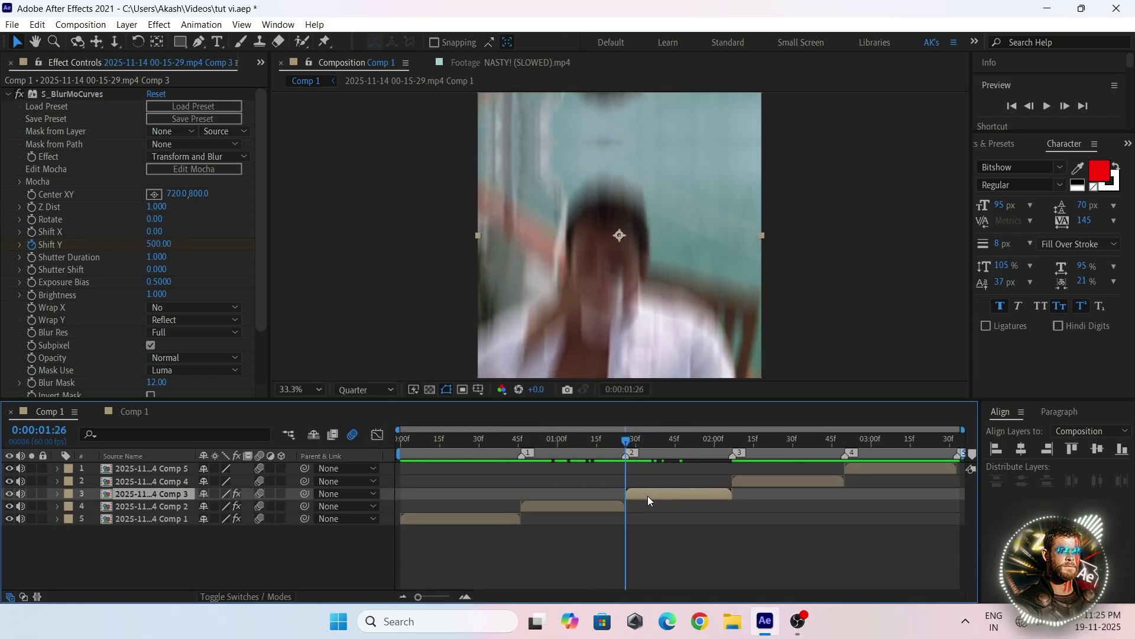
key("ctrl+space")
type("v")
key("BackSpace")
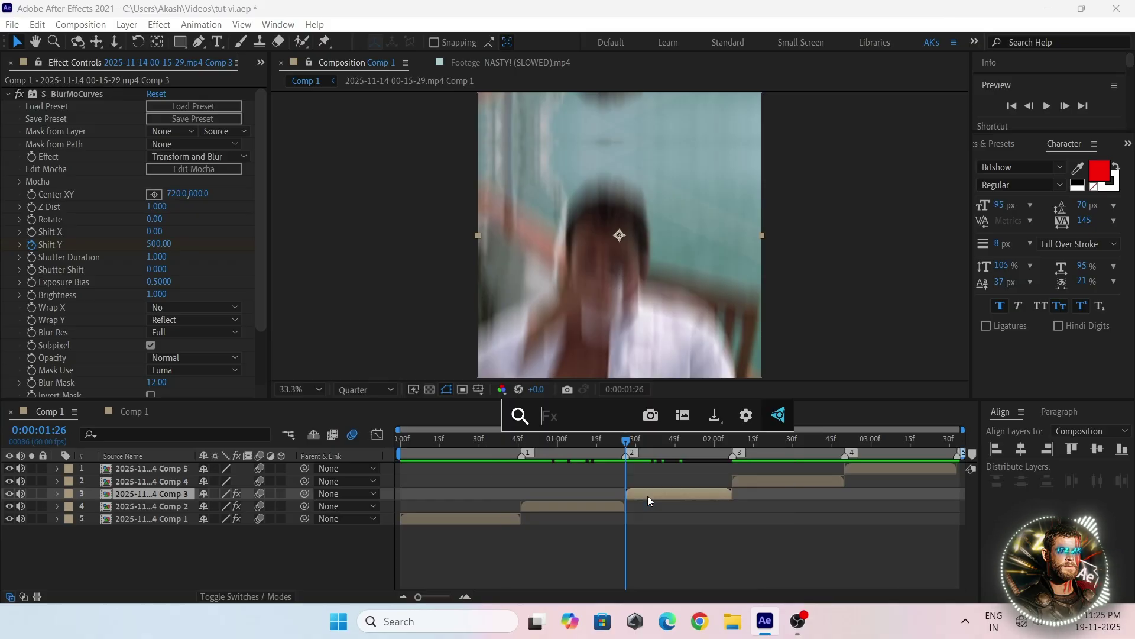
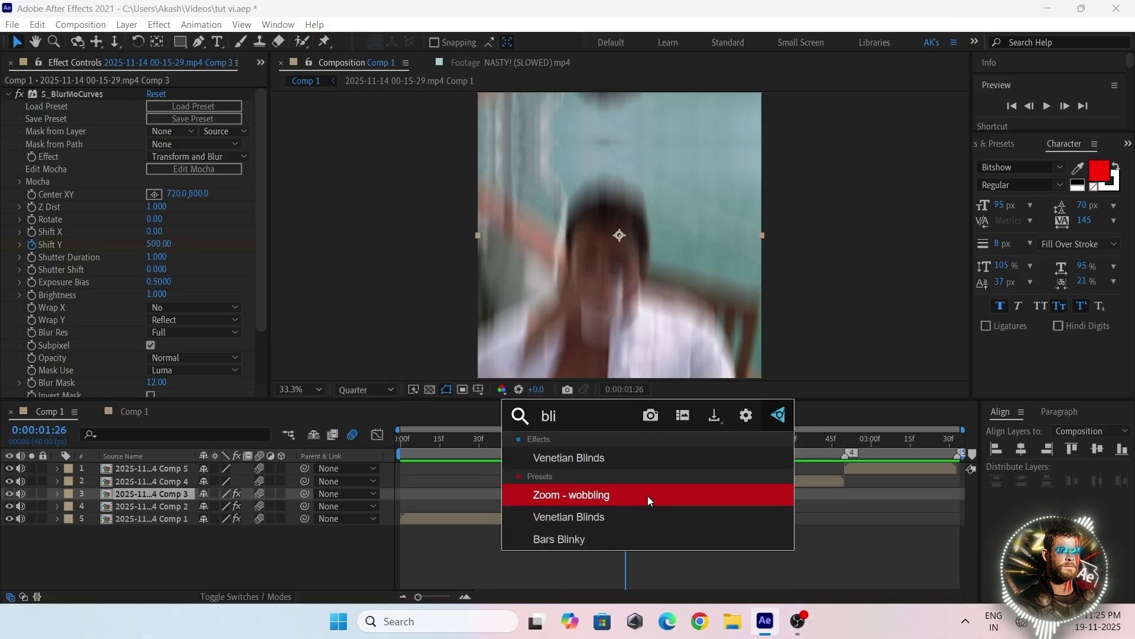
key("Return")
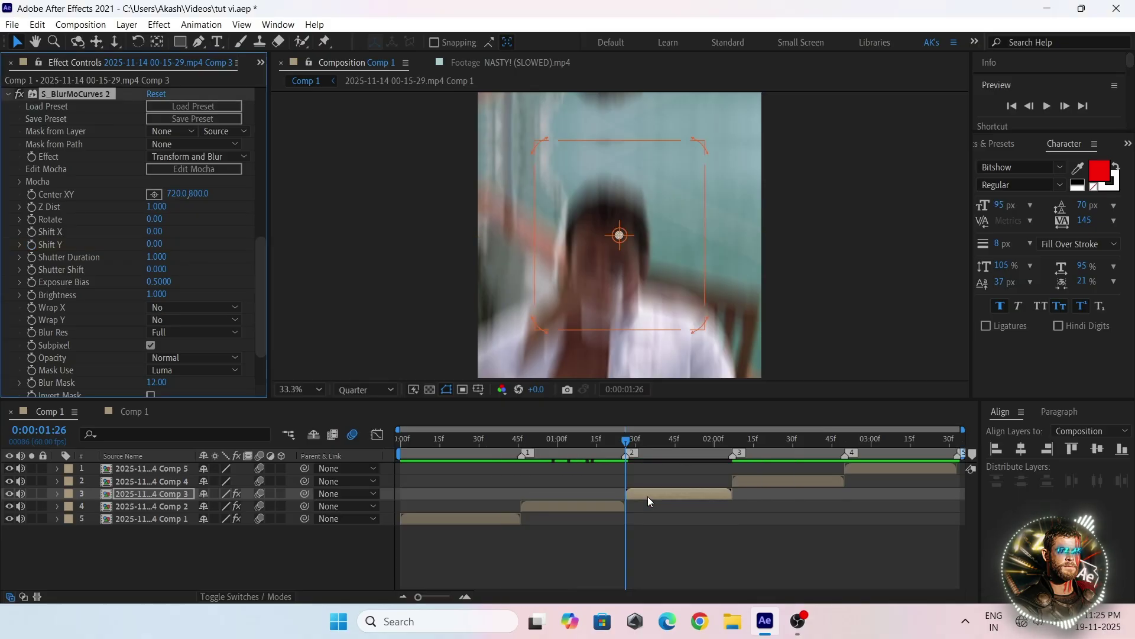
Set the second effect's Wrap X to Reflect and keyframe Shift X at 0 on the Comp 3 layer's first frame, 0:00:01:26
left_click(170, 309)
left_click(187, 353)
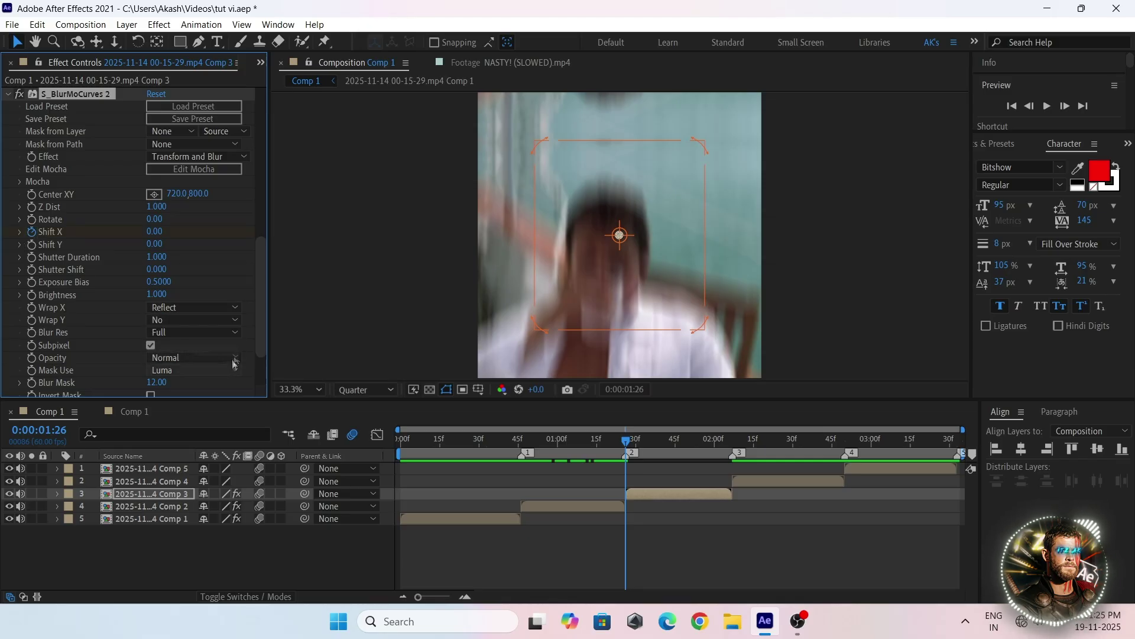
key("u")
Keyframe the second effect's Shift X at 500 at the end of the Comp 3 layer, 0:00:02:07
key("k")
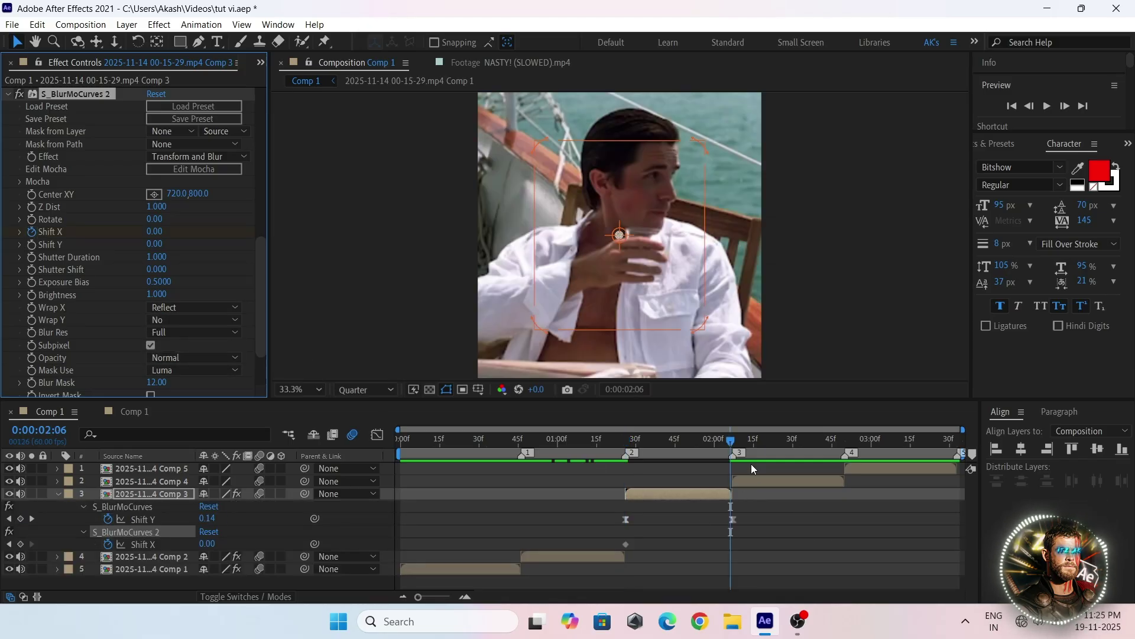
left_click(731, 441)
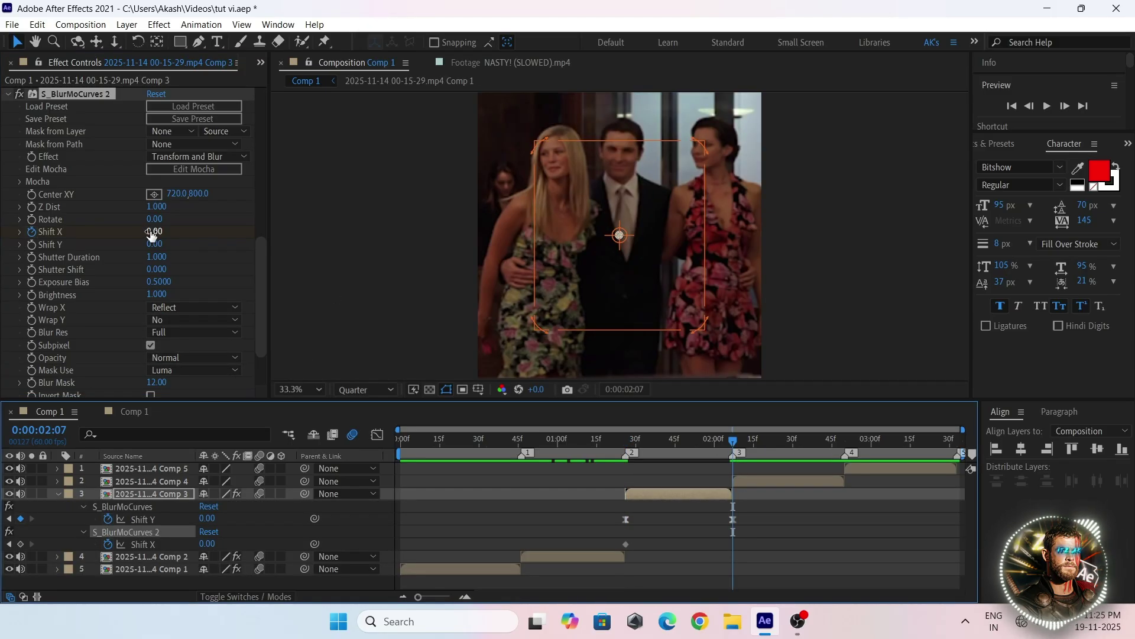
left_click(154, 231)
type("500")
key("Return")
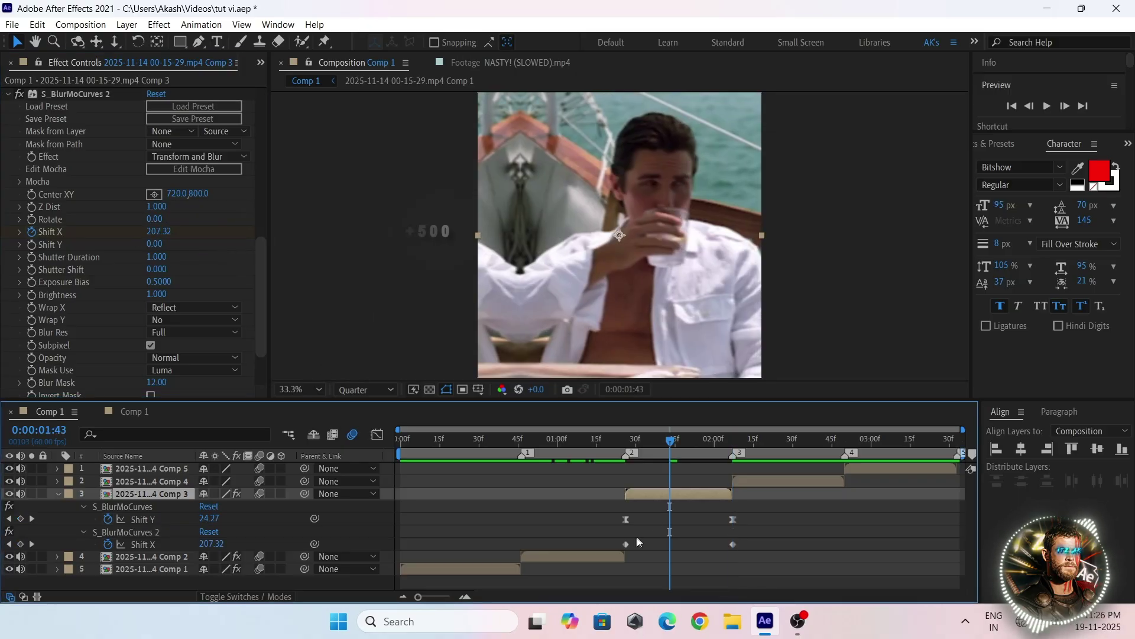
Easy-ease both Shift X keyframes on the Comp 3 layer and reshape the value graph to stay nearly flat, rising steeply at the end
left_click_drag(613, 535, 801, 561)
key("F9")
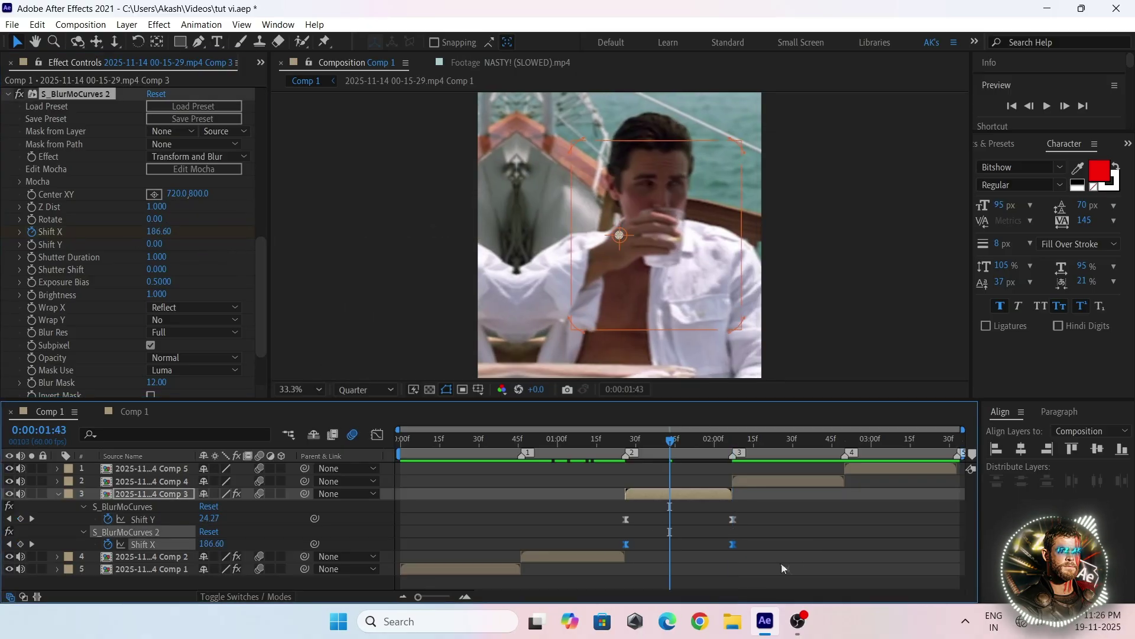
left_click(377, 434)
left_click_drag(590, 526, 715, 559)
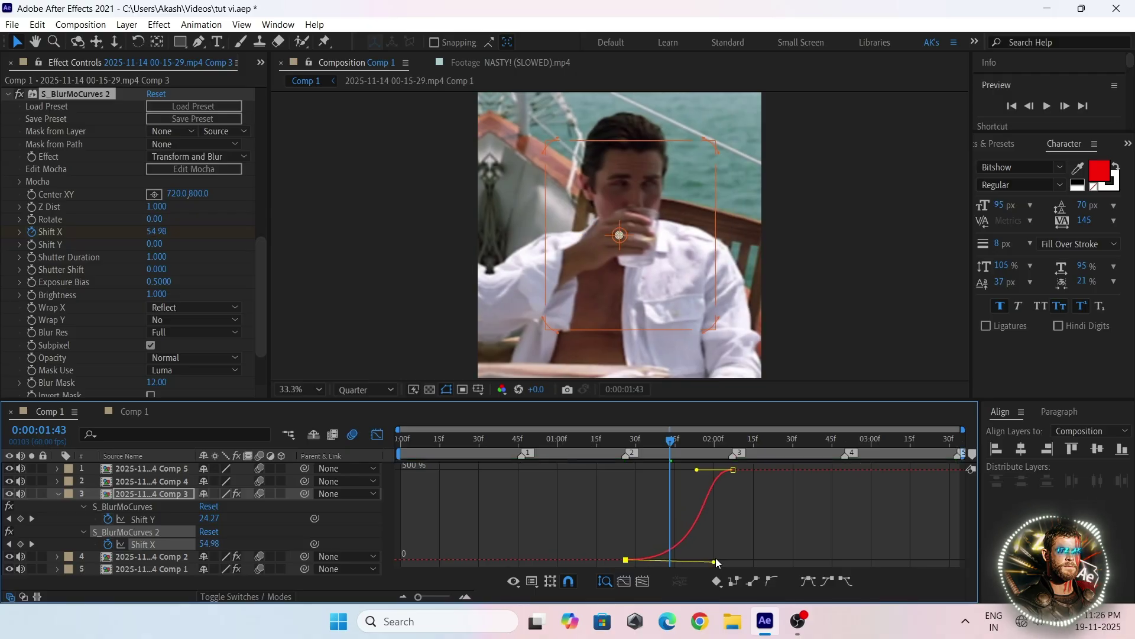
key("=")
left_click_drag(724, 470, 776, 560)
Preview the Shift X motion on the Comp 3 layer and collapse the layer's keyframed properties
key("minus")
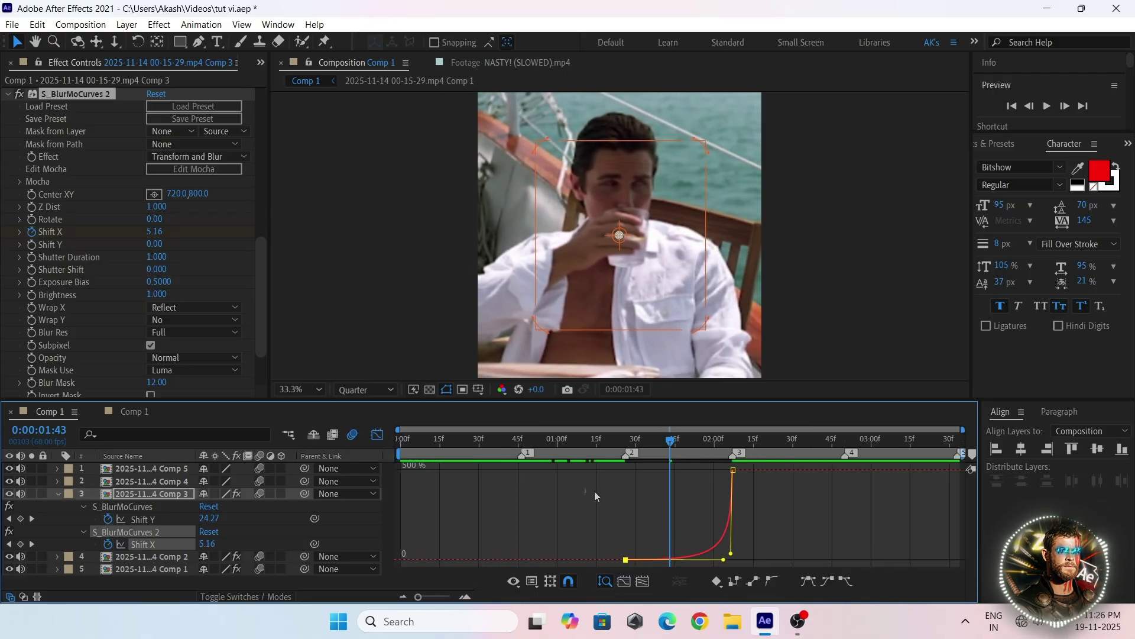
left_click(379, 434)
left_click_drag(670, 444, 679, 532)
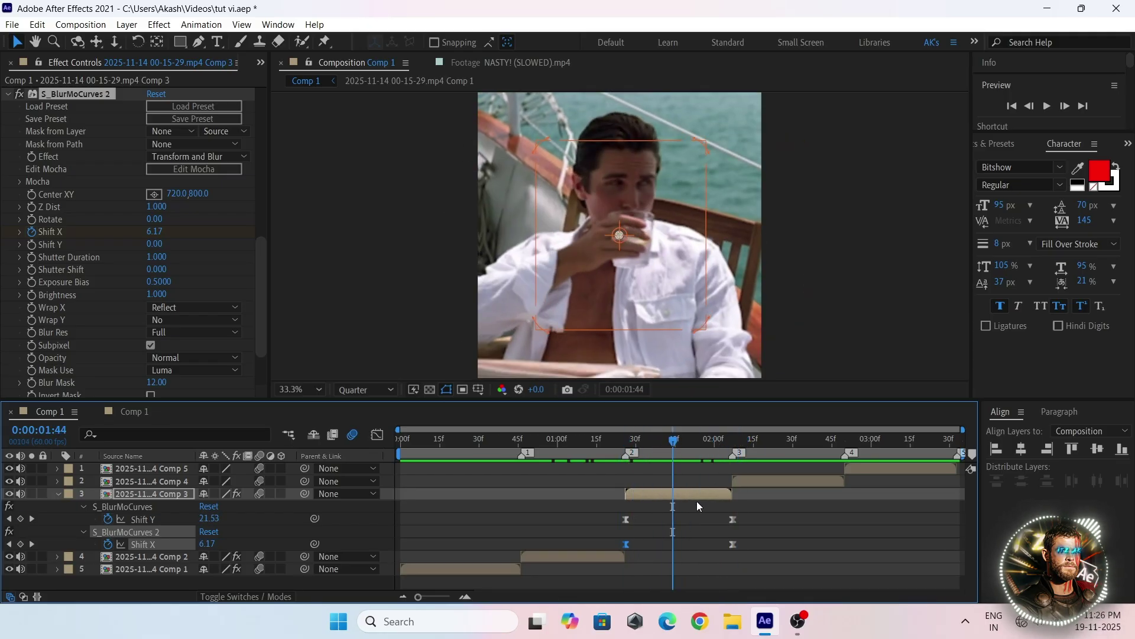
key("u")
Apply the S_BlurMoCurves effect to the Comp 4 layer with the playhead at its first frame
left_click(748, 482)
key("i")
key("ctrl+space")
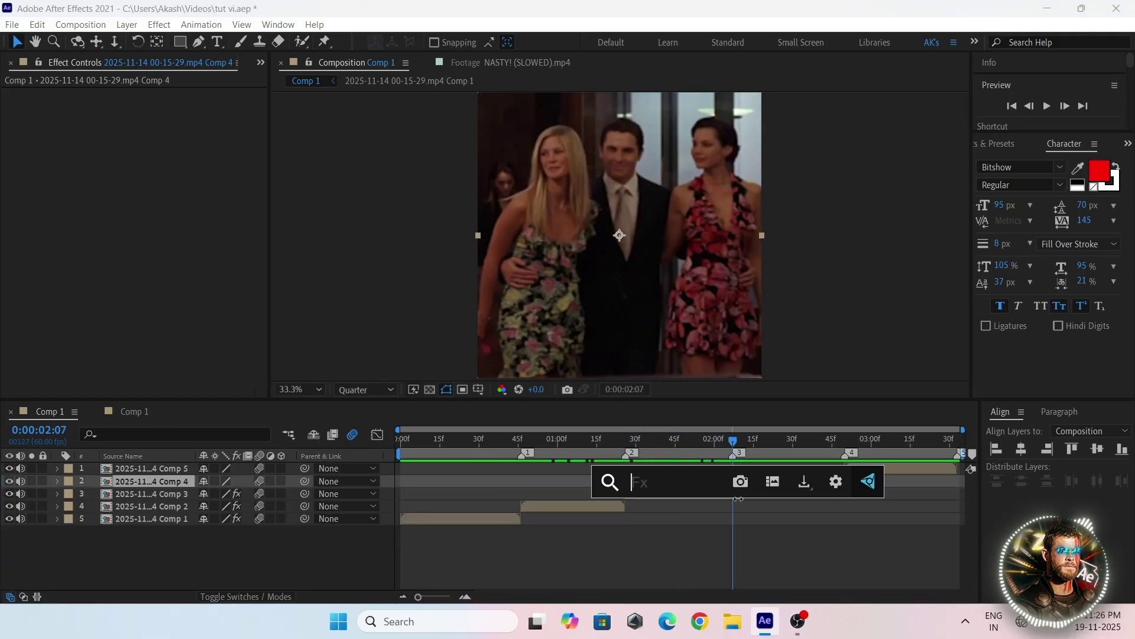
type("blurm")
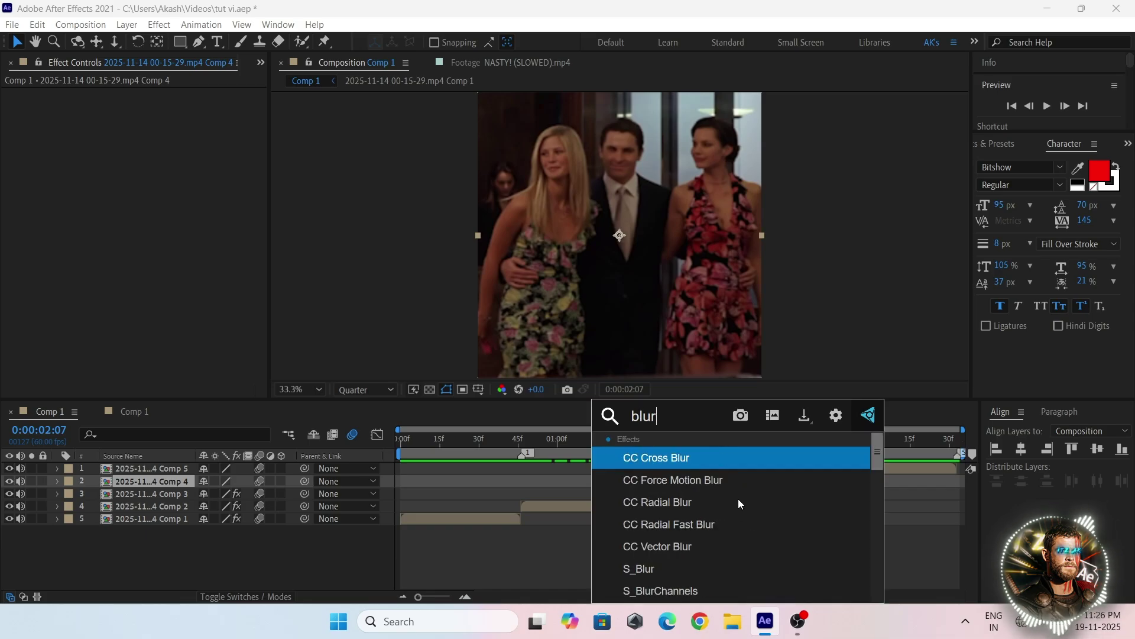
key("Return")
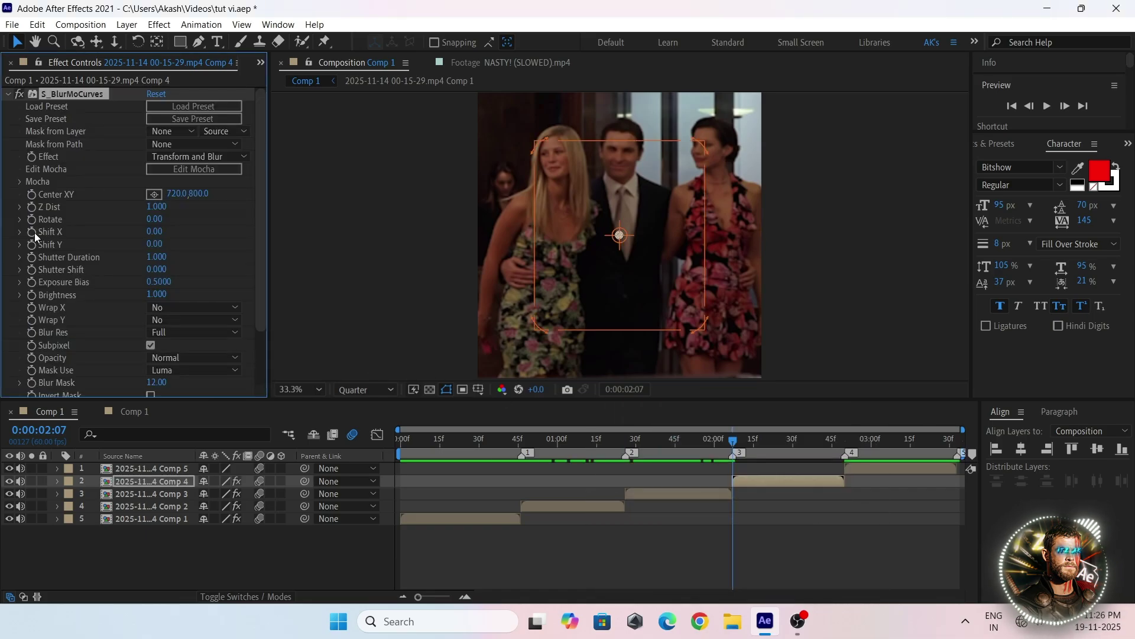
Set Wrap X to Reflect and keyframe Shift X at -500 on the Comp 4 layer's first frame, 0:00:02:07
left_click(194, 307)
left_click(180, 353)
left_click(154, 232)
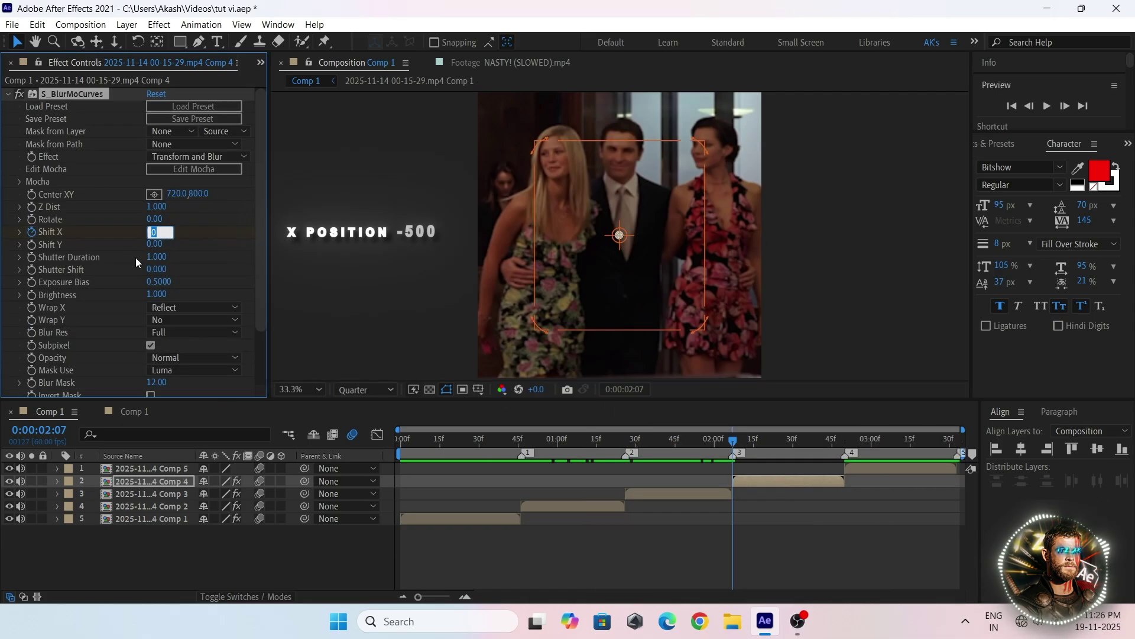
type("-500")
key("Return")
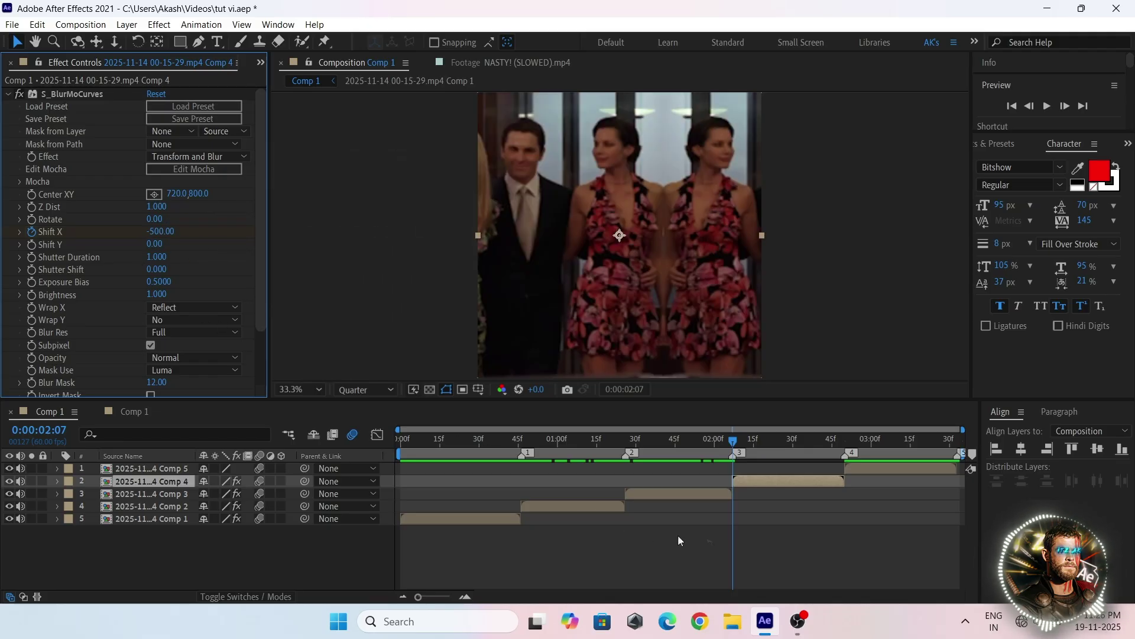
Reveal the Comp 4 layer's keyframed properties and keyframe Shift X at 0 at the layer's end, 0:00:02:50
key("u")
left_click(849, 440)
left_click(845, 439)
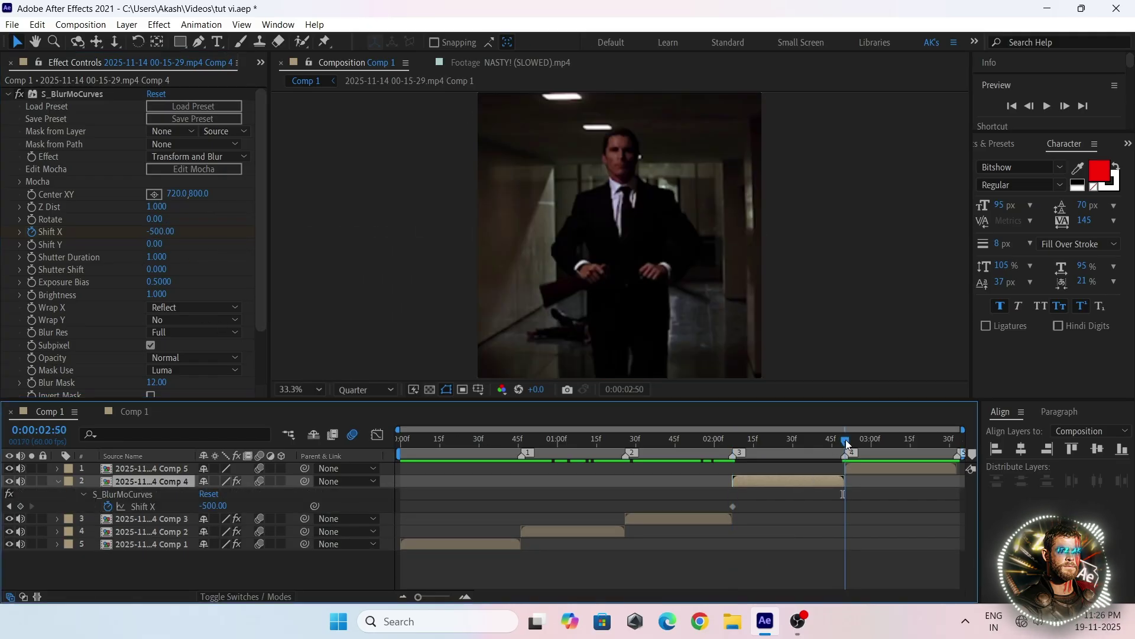
left_click(154, 231)
type("0")
key("Return")
Easy-ease both Shift X keyframes on the Comp 4 layer and reshape the value graph to rise steeply at first and flatten out
left_click(771, 440)
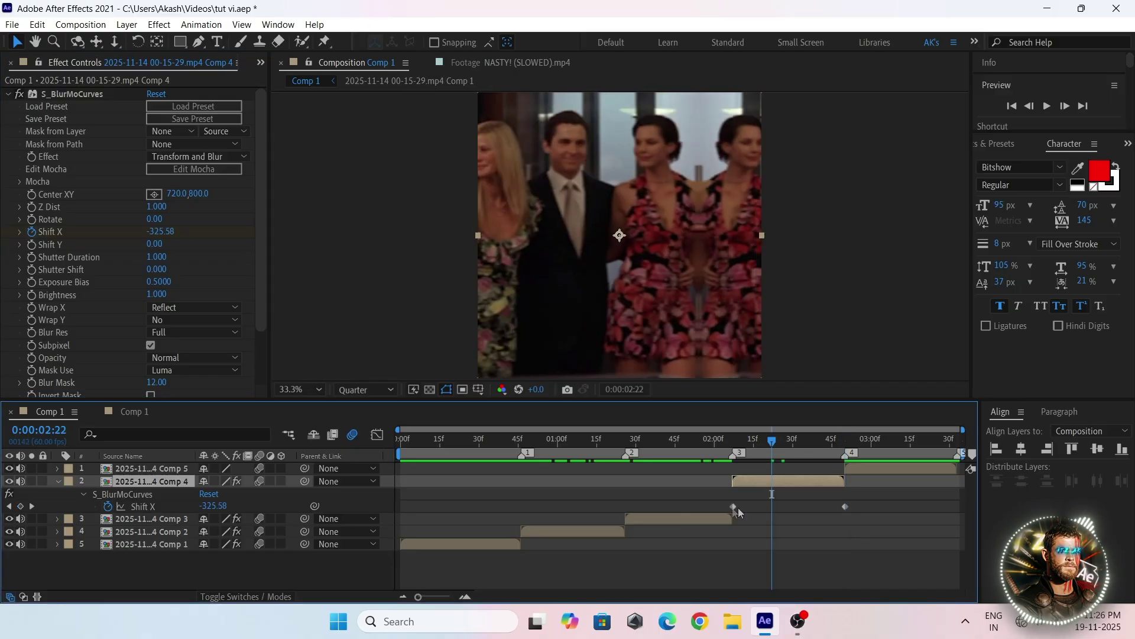
left_click_drag(729, 502, 868, 534)
key("F9")
left_click(377, 434)
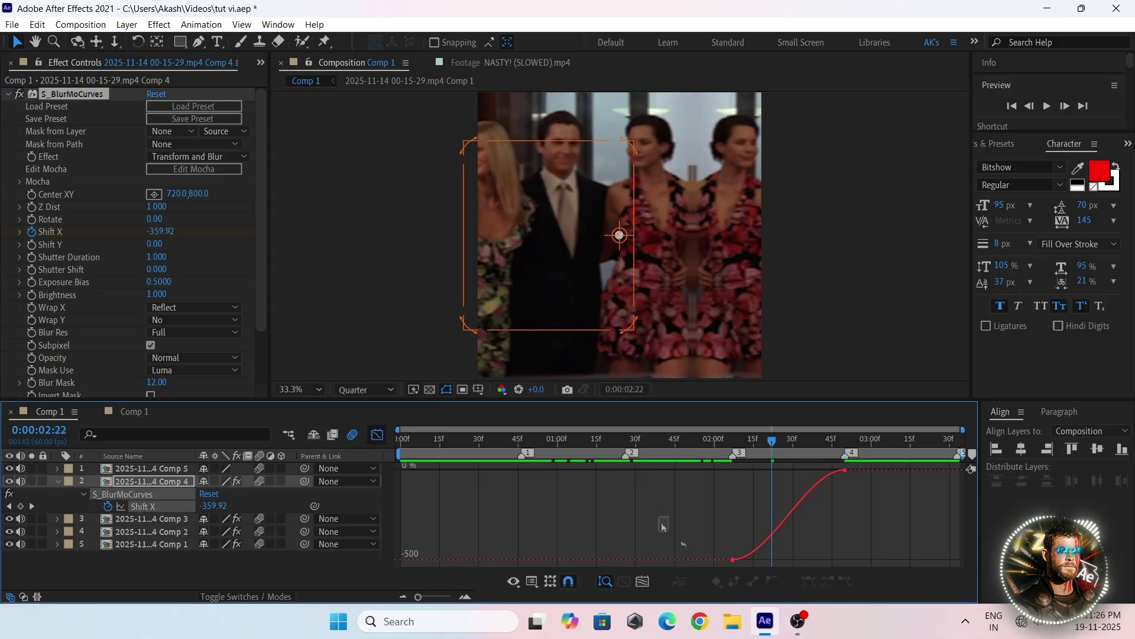
left_click_drag(771, 561, 701, 500)
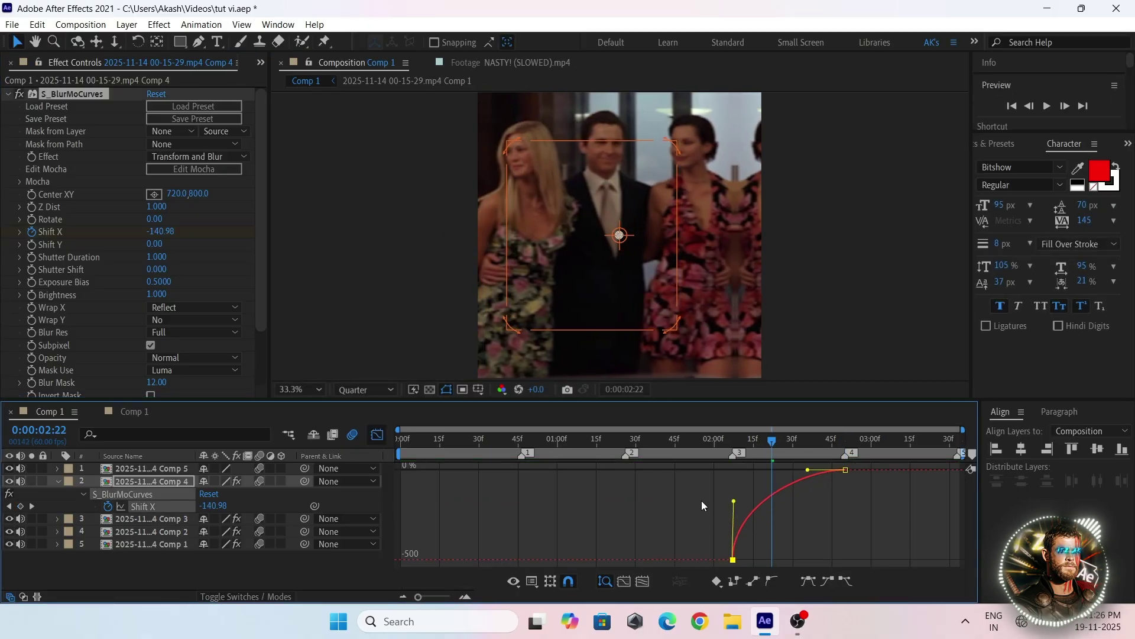
key("equal")
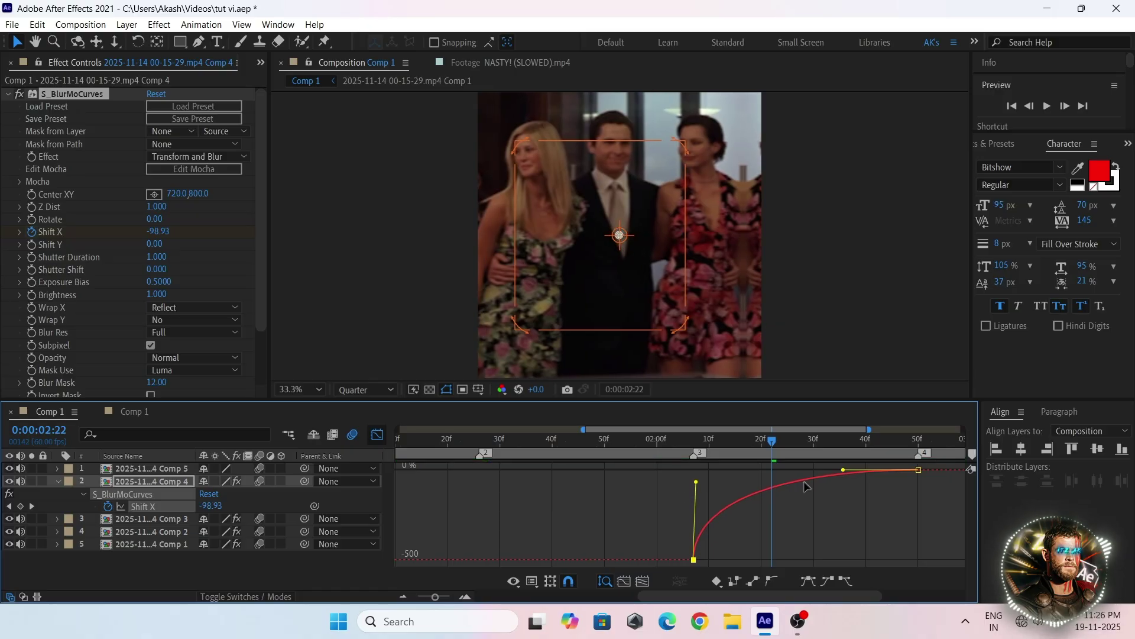
left_click_drag(843, 470, 696, 477)
Preview the Shift X motion at the start of the Comp 4 layer and collapse the layer's keyframed properties
left_click(376, 436)
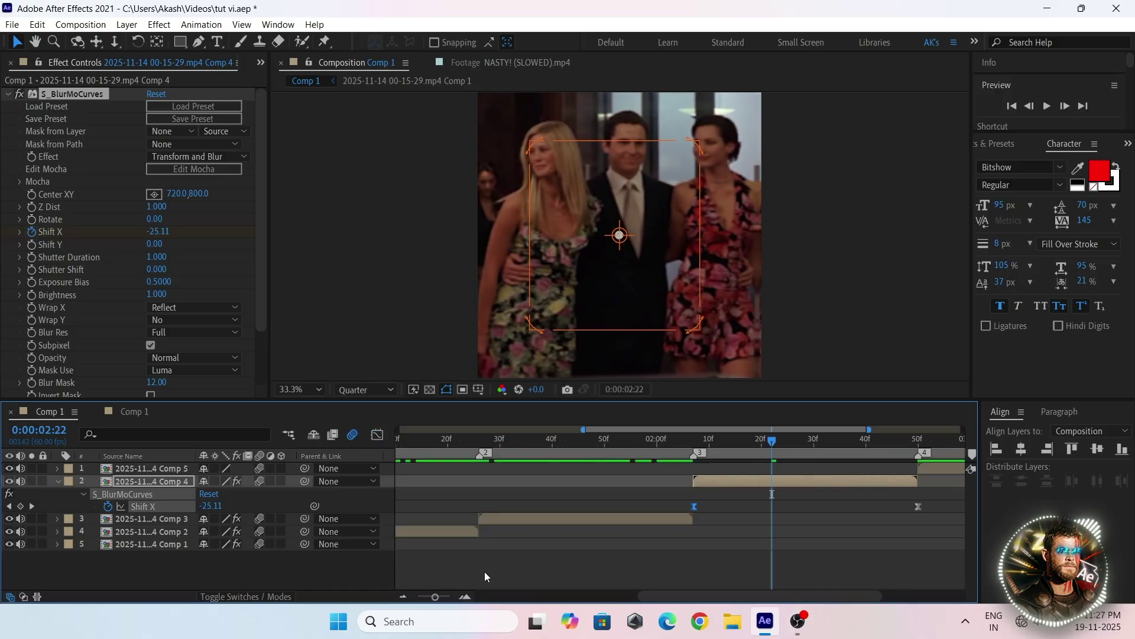
key("minus")
key("minus")
key("j")
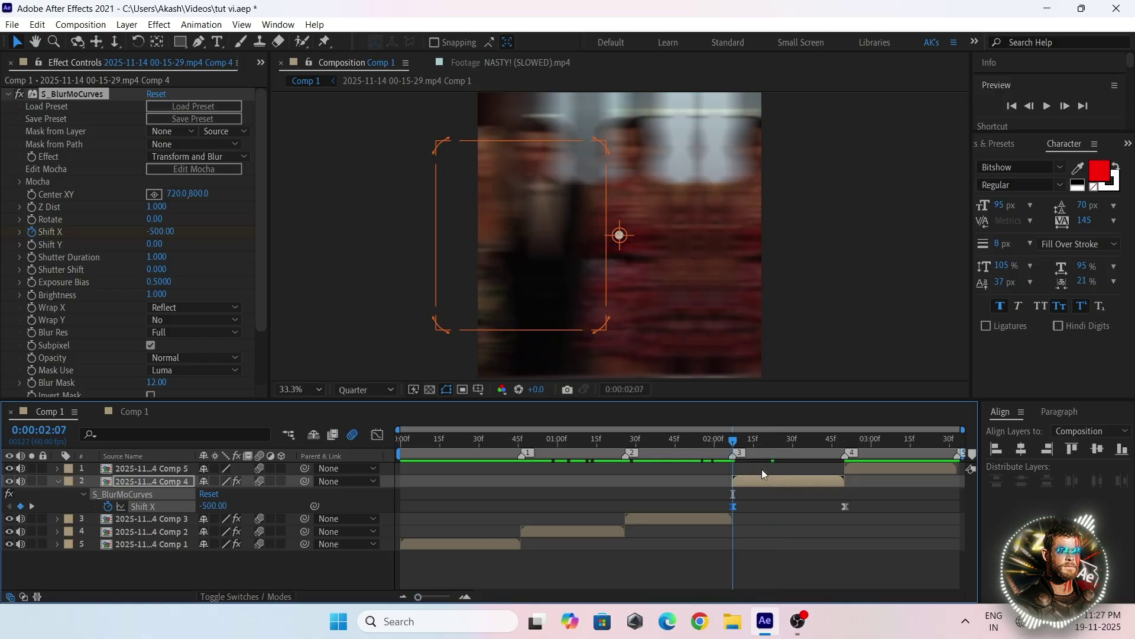
key("u")
left_click_drag(733, 477, 767, 512)
Apply a second S_BlurMoCurves effect to the Comp 4 layer with the playhead at its first frame
key("j")
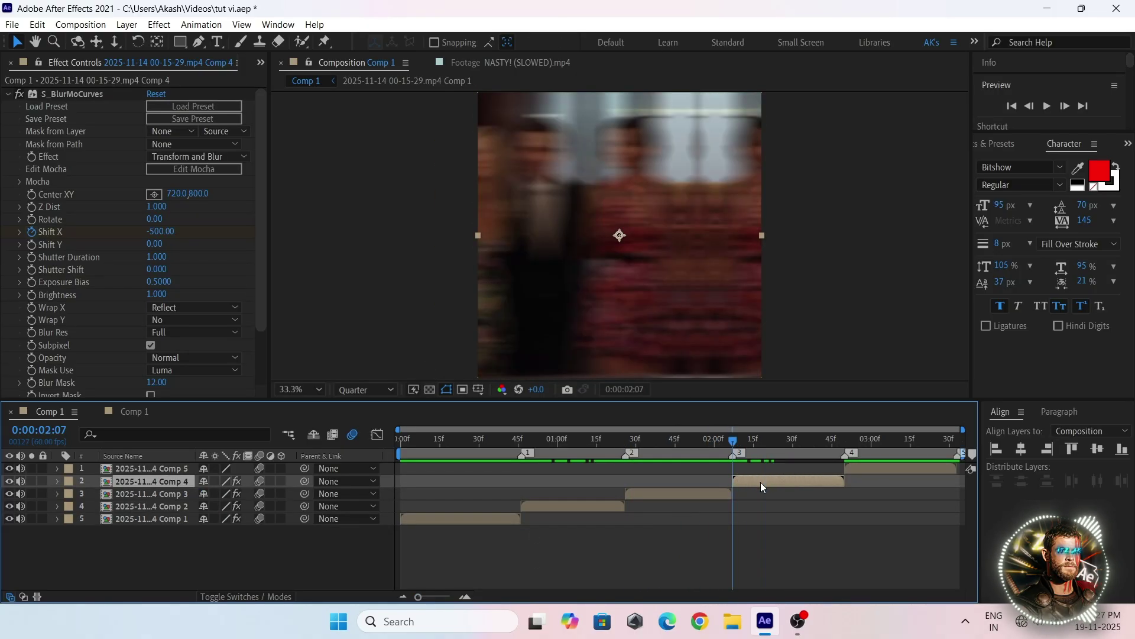
key("ctrl+space")
type("blurmo")
key("Return")
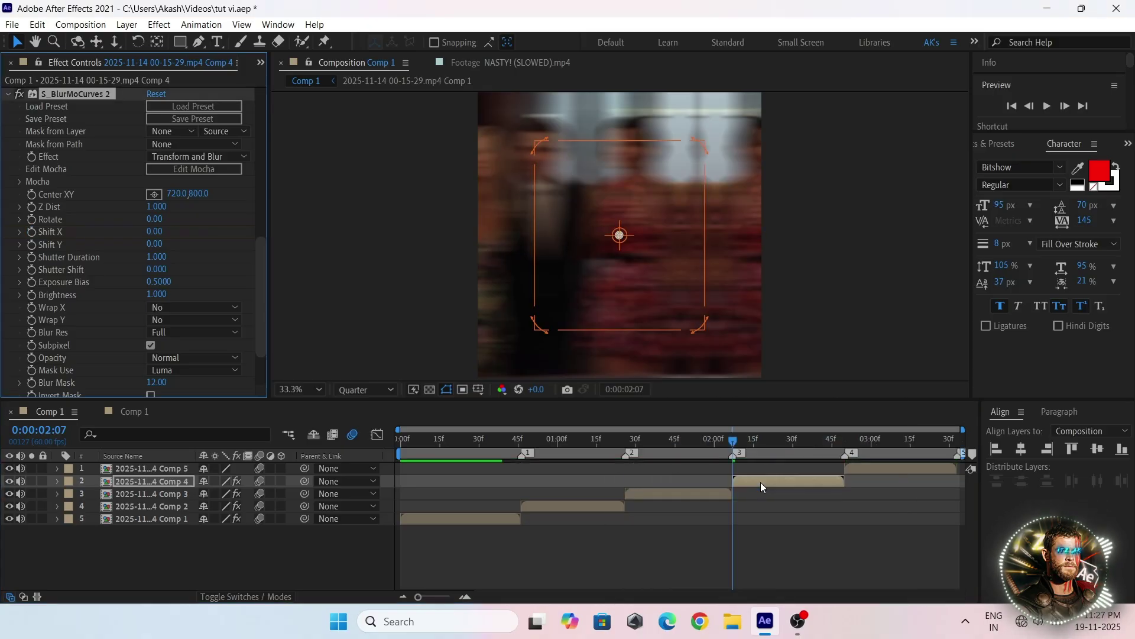
Set the second effect's Wrap Y to Reflect and keyframe Shift Y at 0 on the Comp 4 layer's first frame, 0:00:02:07
left_click(178, 319)
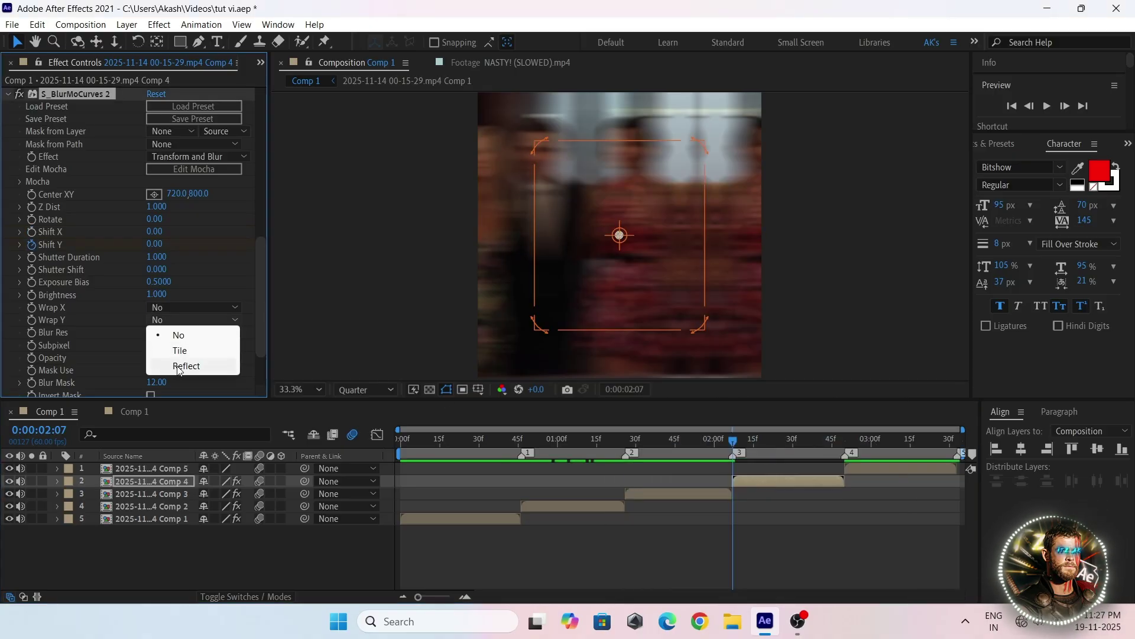
left_click(169, 364)
left_click(154, 244)
key("Return")
Keyframe the second effect's Shift Y at 500 on the Comp 4 layer's end, 0:00:02:50
key("u")
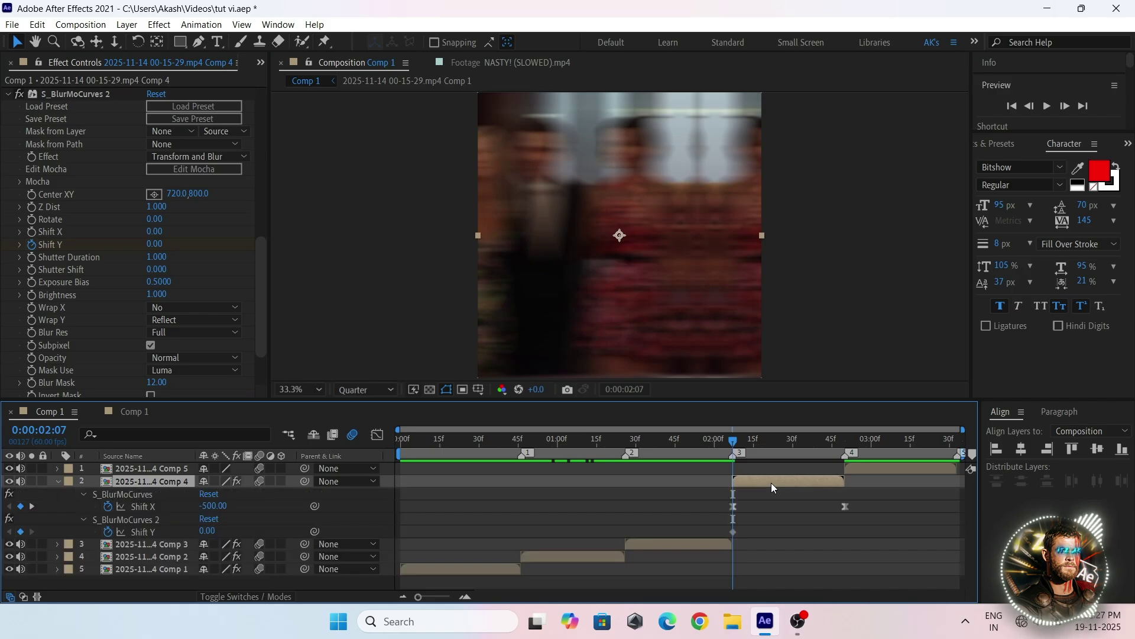
left_click(847, 442)
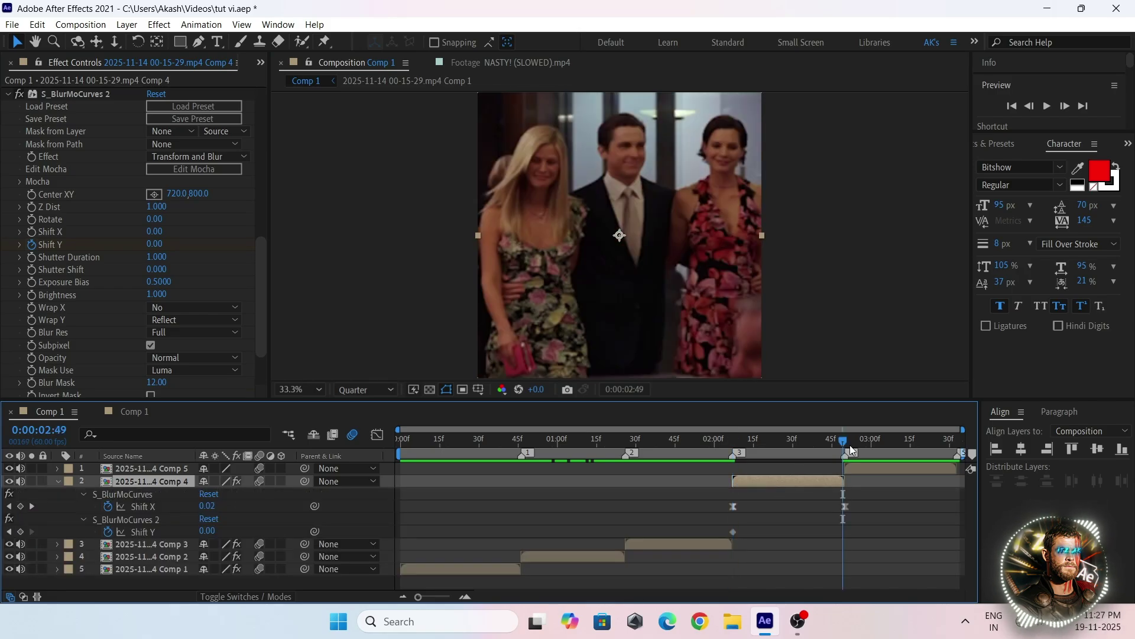
left_click(155, 244)
type("500")
key("Return")
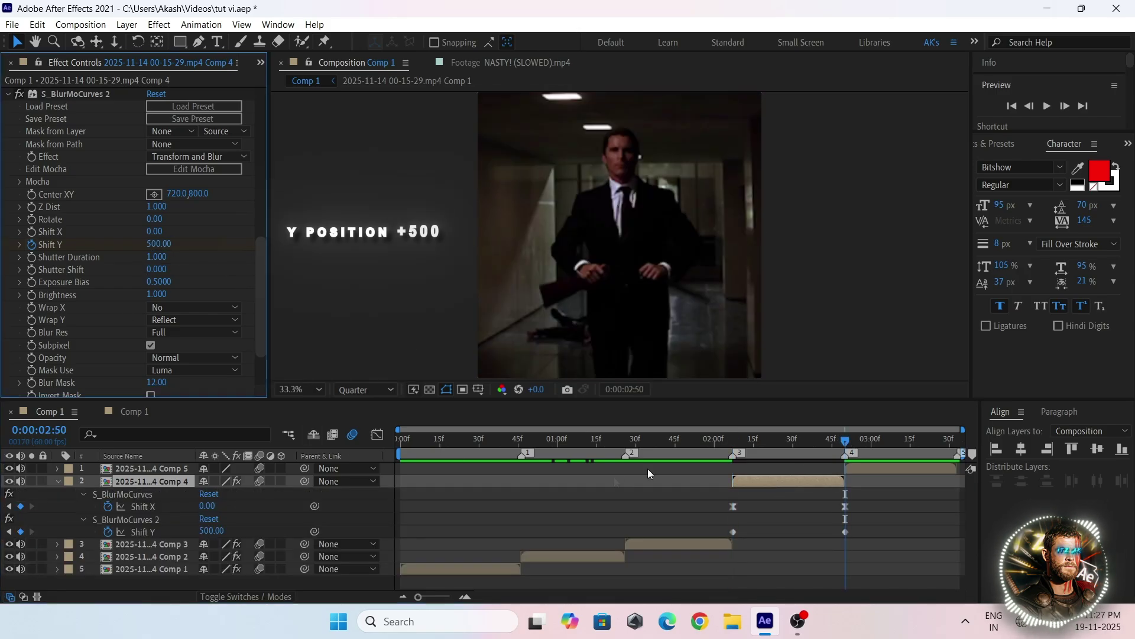
Easy-ease both Shift Y keyframes on the Comp 4 layer and reshape the value graph to start flat and rise steeply at the end
left_click(782, 441)
left_click_drag(728, 520, 851, 537)
key("F9")
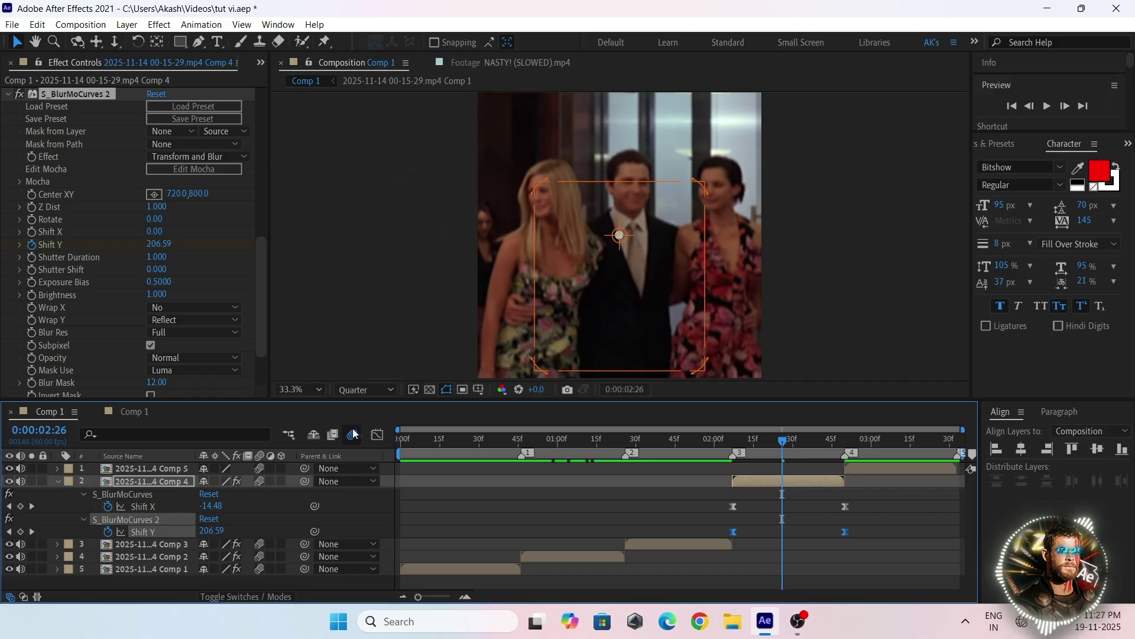
left_click(377, 435)
left_click_drag(771, 559, 831, 558)
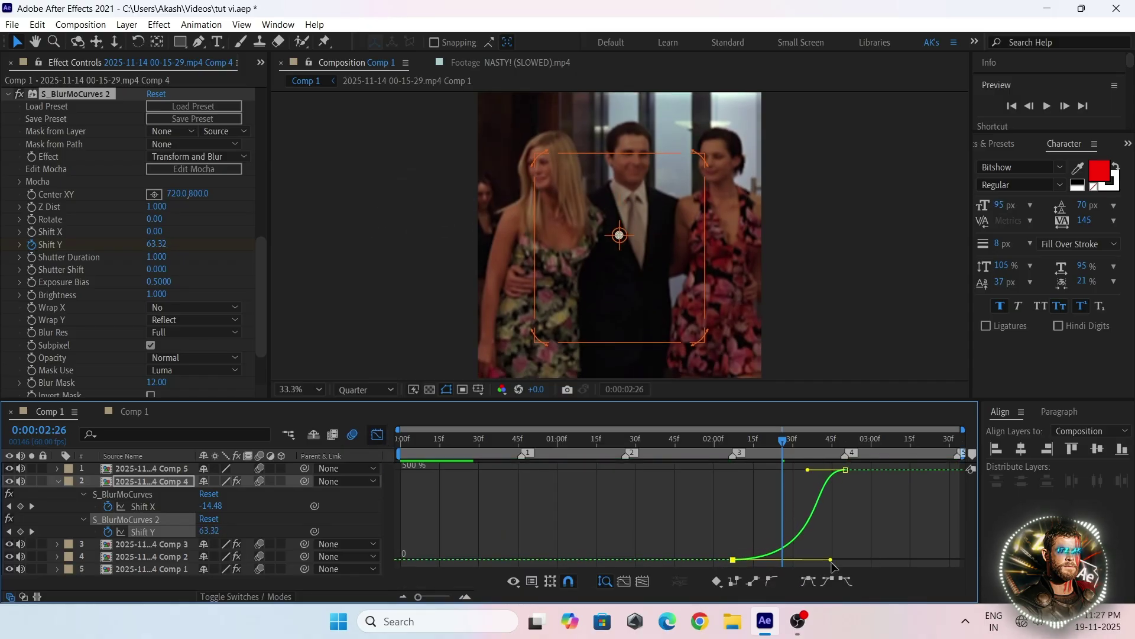
key("equal")
left_click_drag(834, 471, 901, 560)
left_click(376, 435)
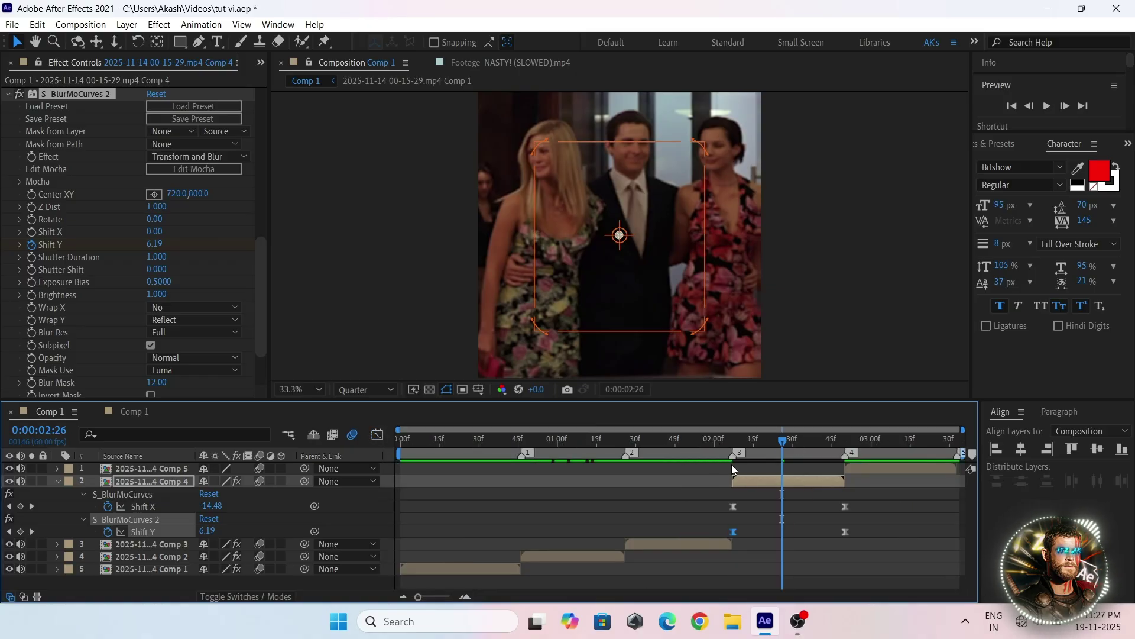
Preview the Comp 4 layer's motion and collapse its keyframed properties
left_click_drag(732, 464, 802, 487)
left_click(792, 479)
key("u")
Apply S_BlurMoCurves to the Comp 5 layer with the playhead at its first frame
left_click(861, 471)
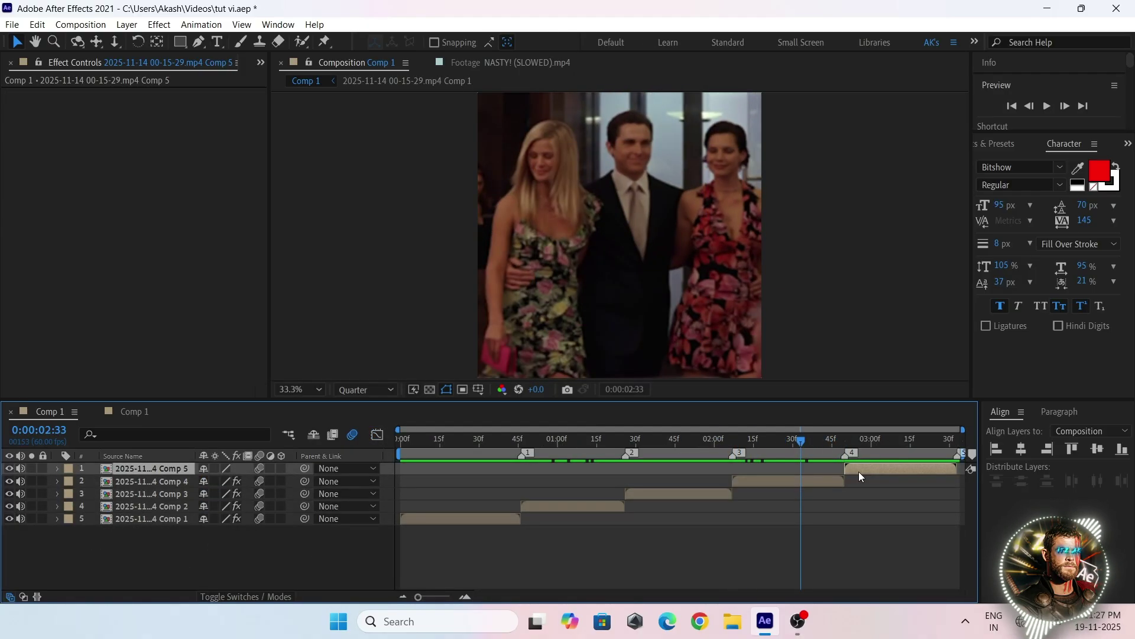
key("i")
key("ctrl+space")
type("bl")
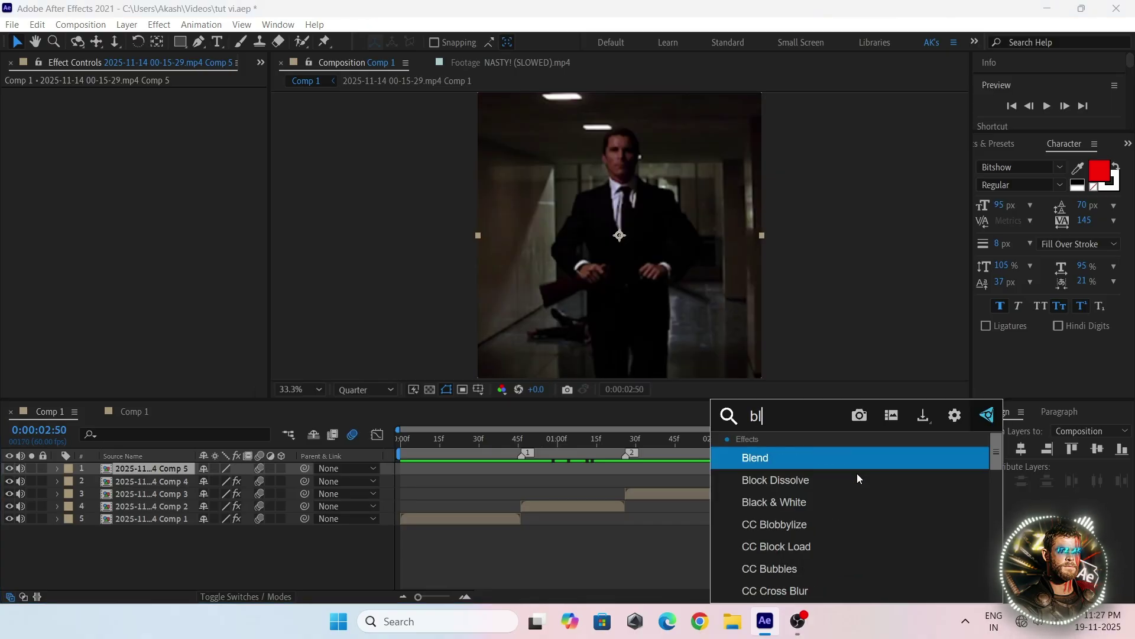
type("urmo")
key("Return")
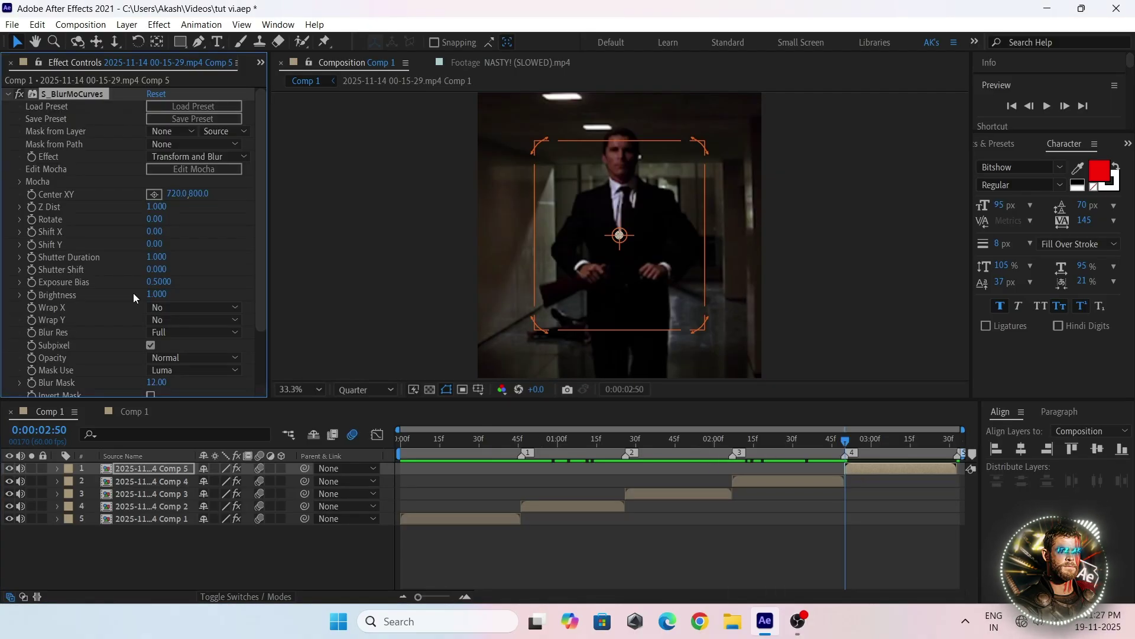
Set Wrap Y to Reflect and keyframe Shift Y at -500 on the Comp 5 layer's first frame, 0:00:02:50
left_click(177, 319)
left_click(195, 364)
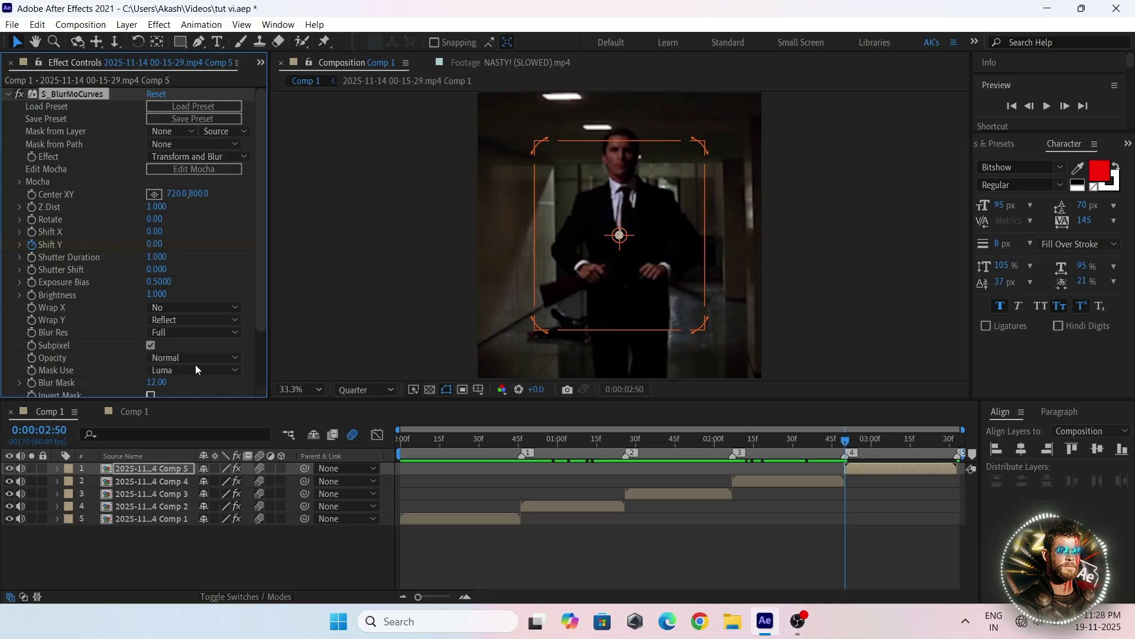
left_click(154, 243)
type("-")
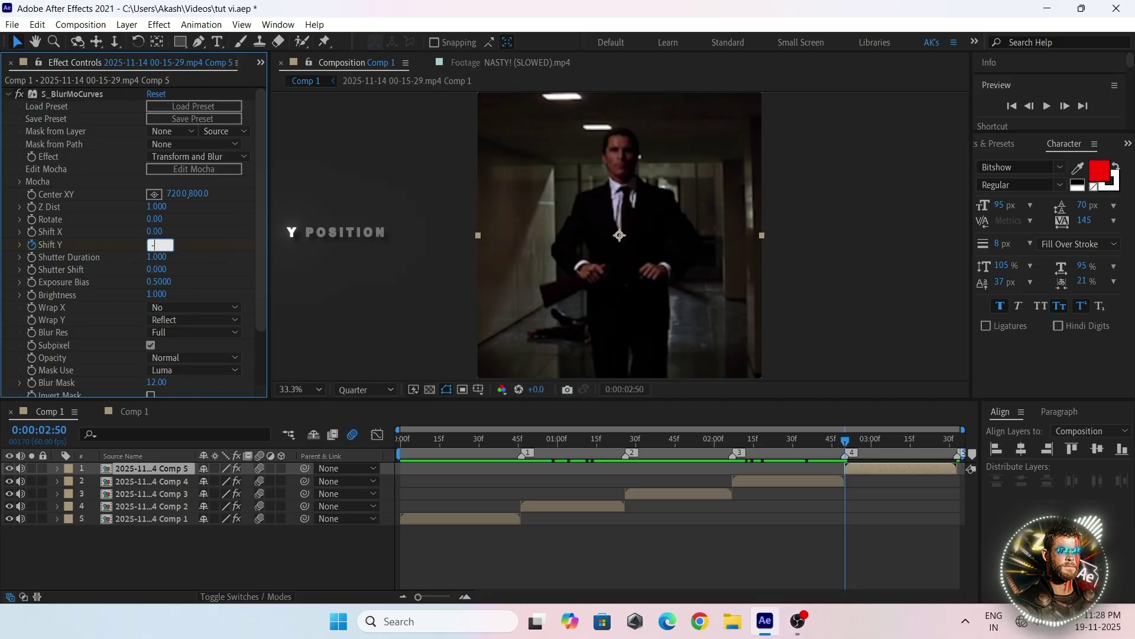
type("500")
key("Return")
Keyframe Shift Y at 0 on the Comp 5 layer at the last marker, 0:00:03:33
key("space")
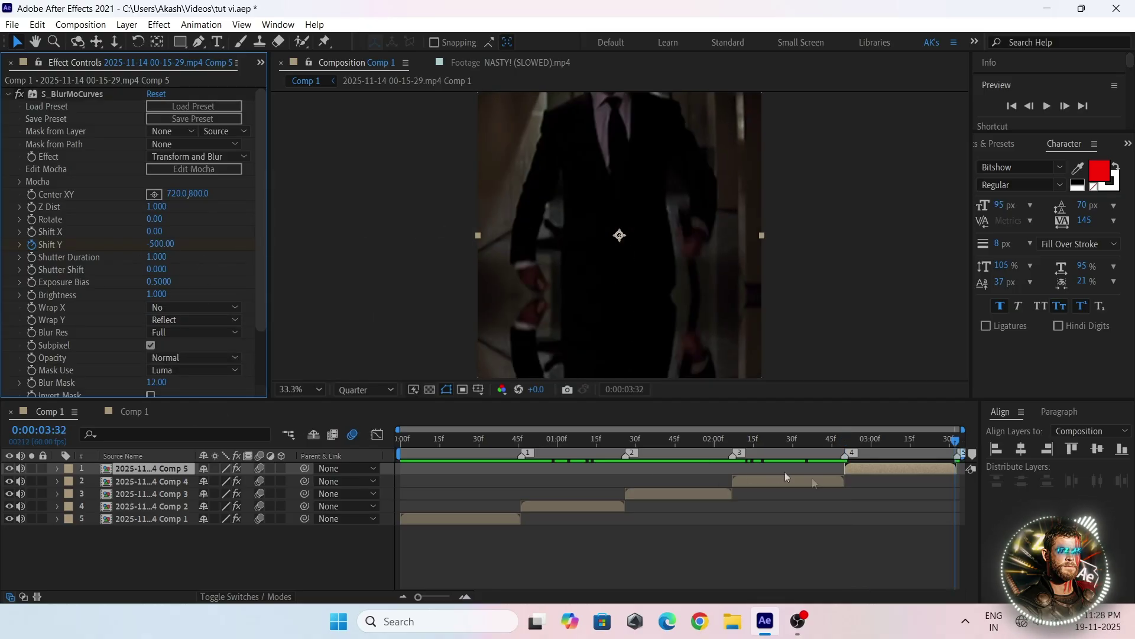
right_click(957, 453)
left_click(983, 494)
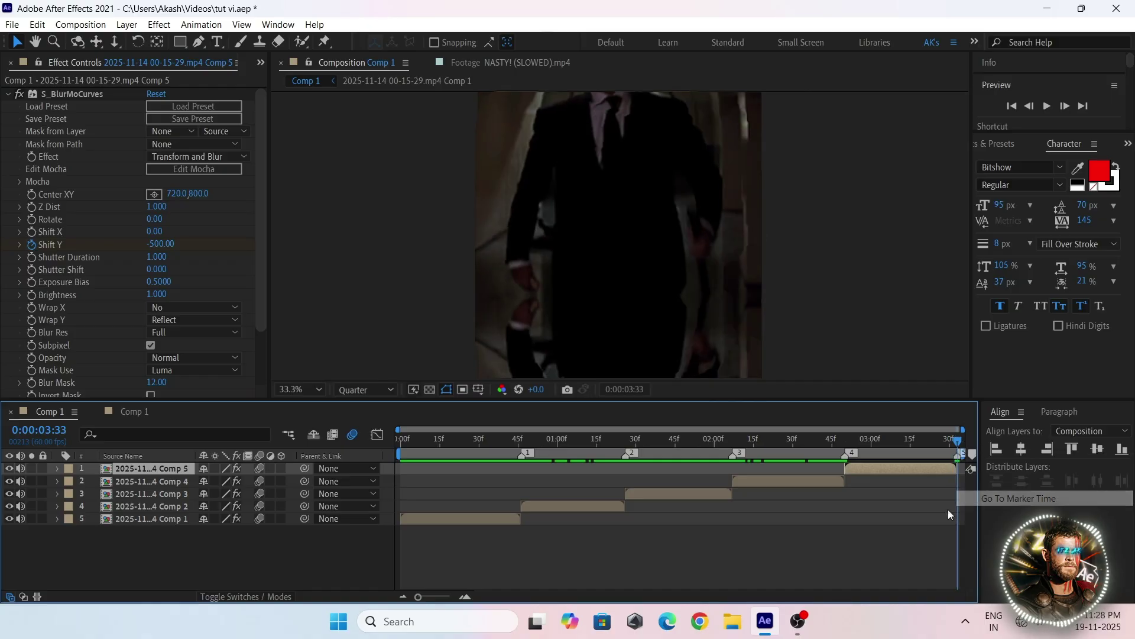
left_click(155, 245)
type("0")
key("Return")
Easy-ease both Shift Y keyframes on the Comp 5 layer and reshape the value graph to rise steeply at first and flatten out
left_click_drag(886, 439, 870, 440)
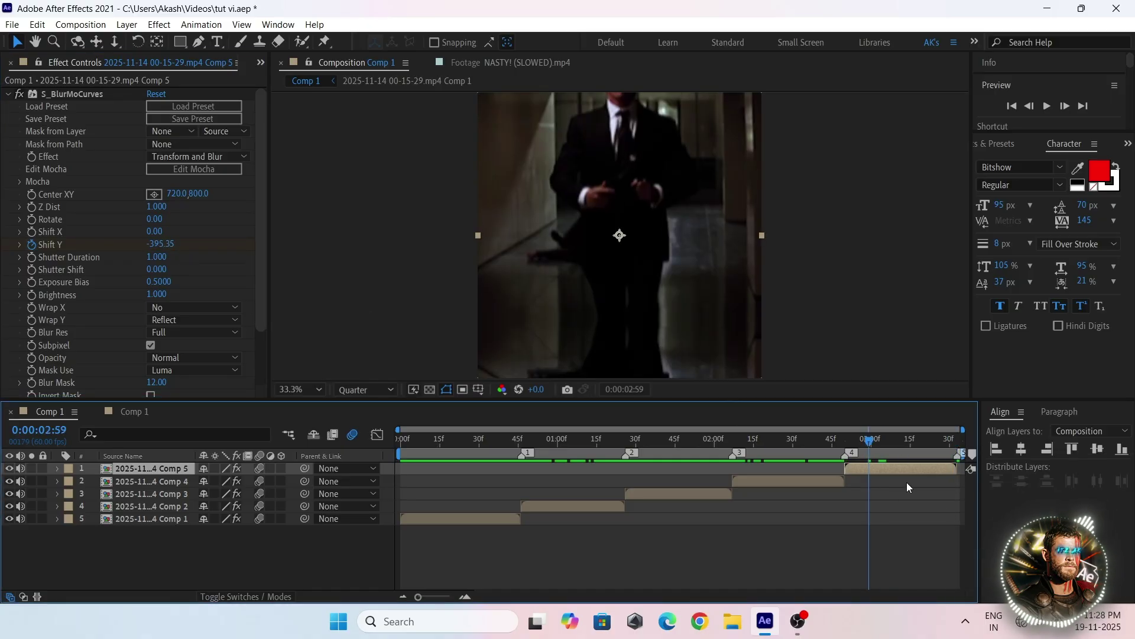
key("u")
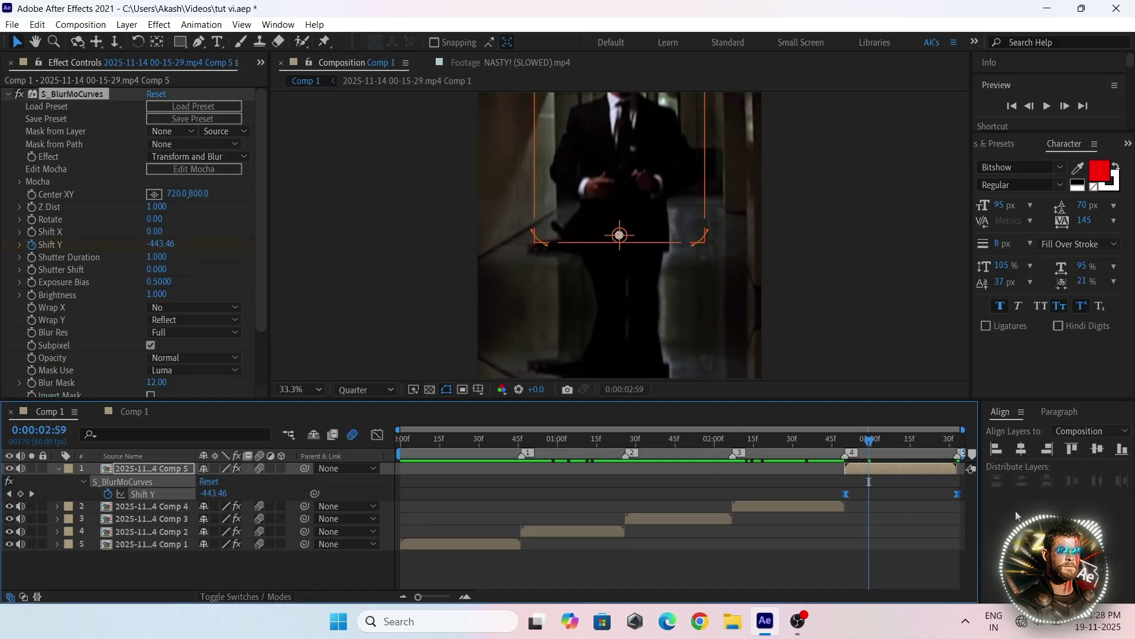
key("shift+F3")
left_click_drag(885, 562, 816, 481)
key("=")
left_click_drag(726, 597, 767, 597)
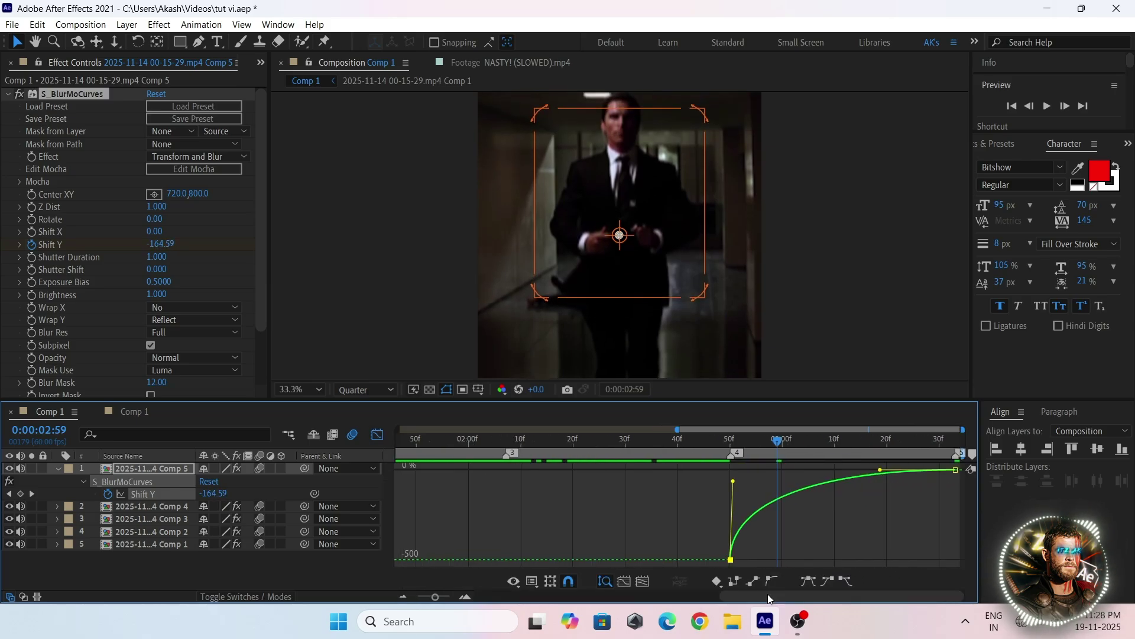
left_click_drag(880, 470, 742, 472)
left_click(377, 434)
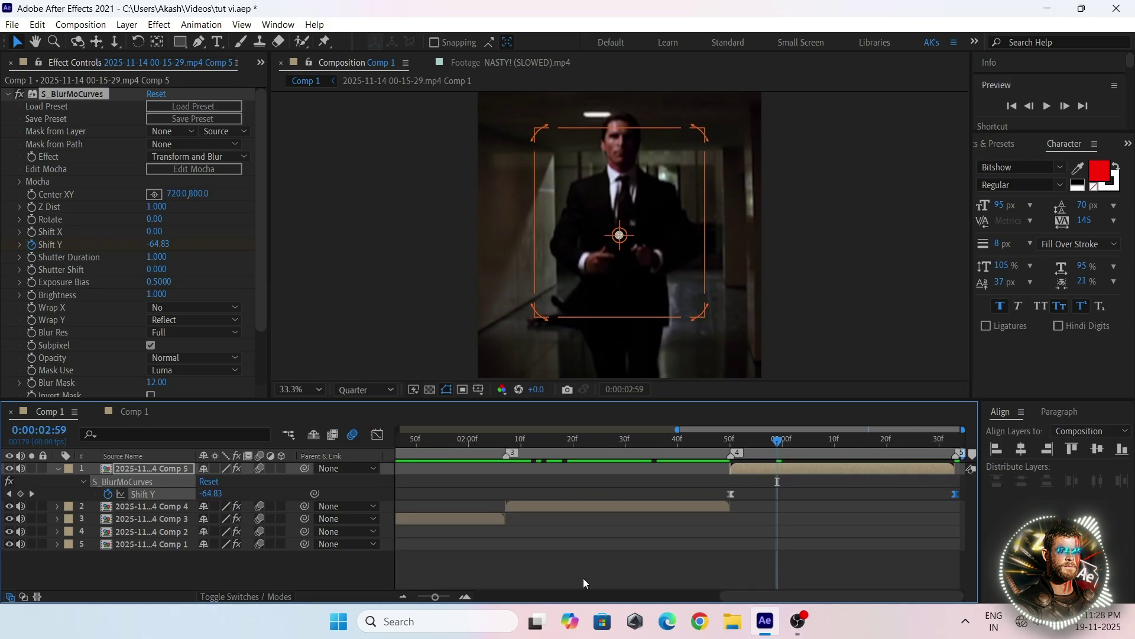
Collapse the Comp 5 layer's properties and preview the transitions across the whole composition
left_click(403, 597)
left_click(404, 597)
key("u")
left_click_drag(870, 449, 829, 451)
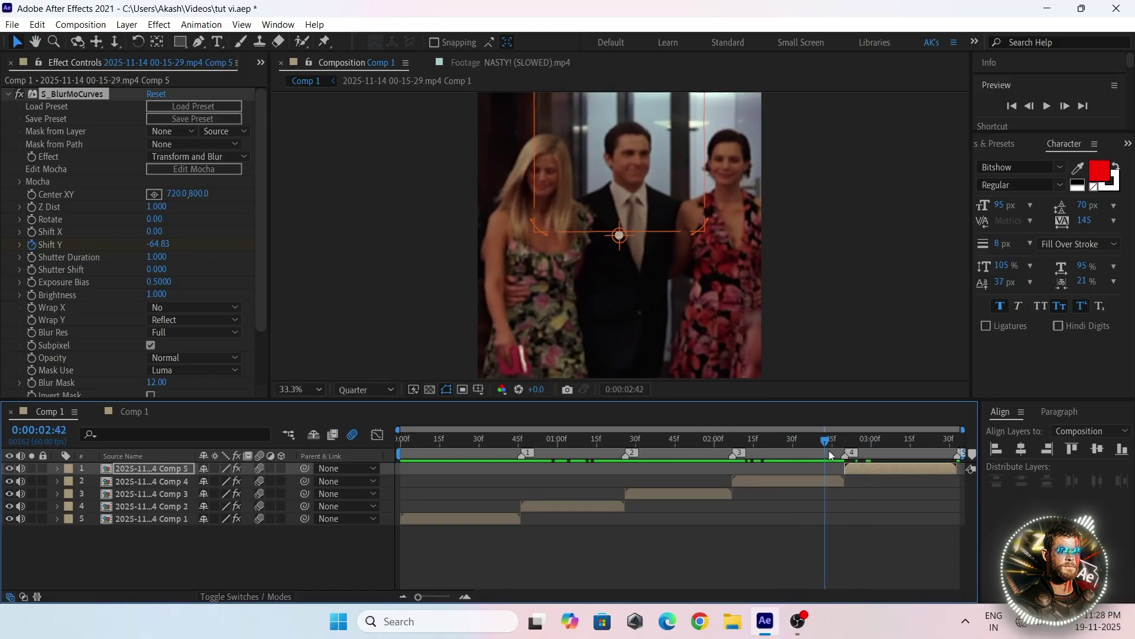
key("space")
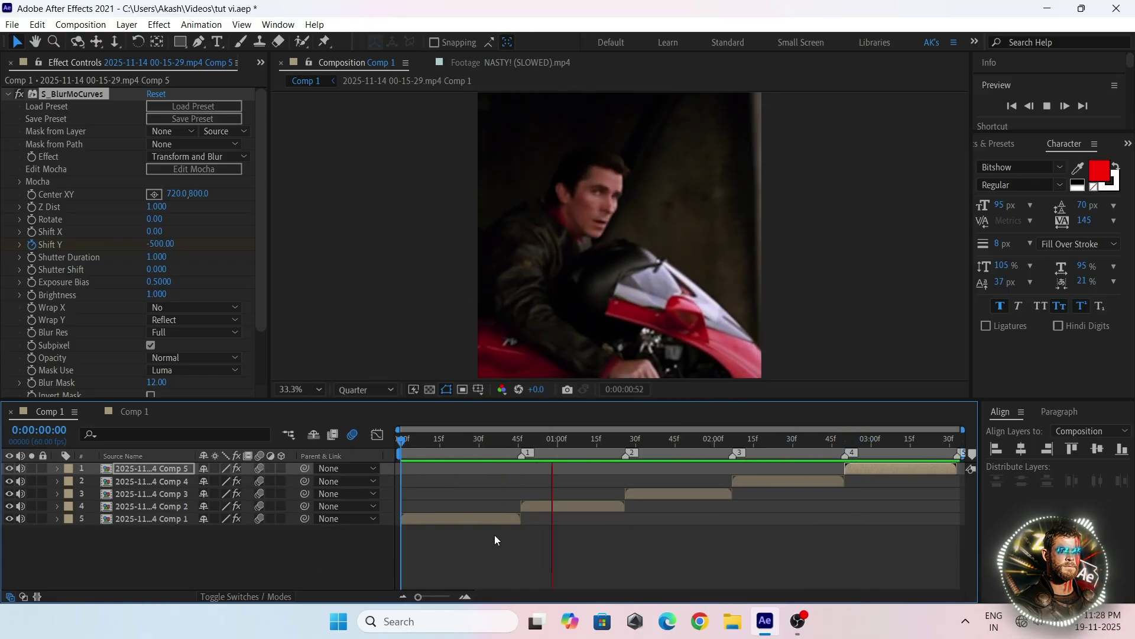
left_click(545, 440)
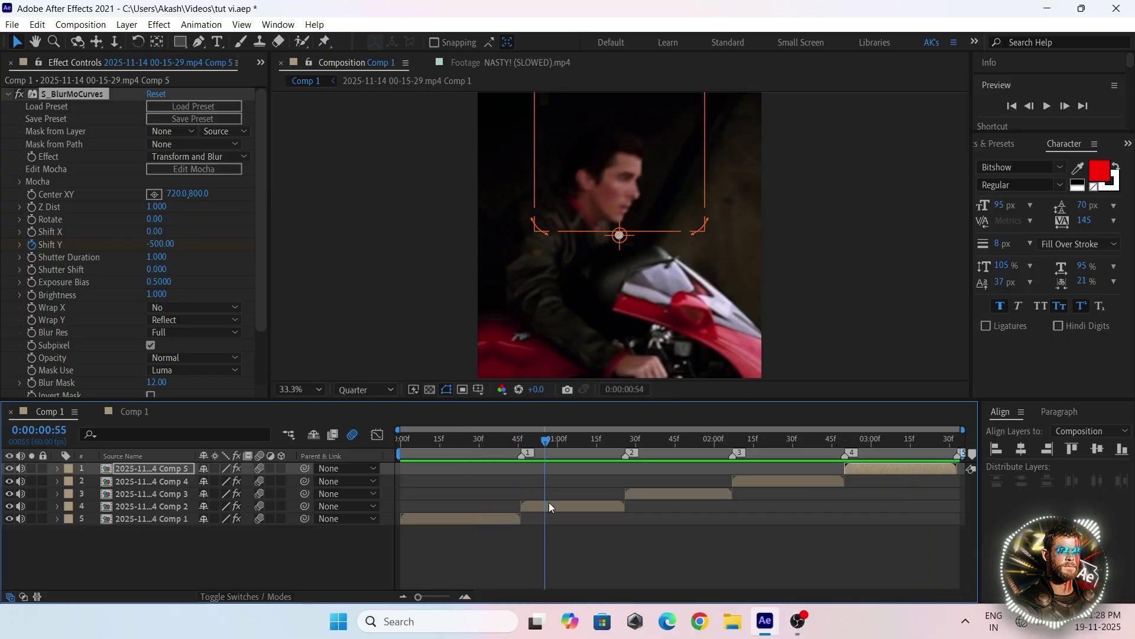
left_click_drag(548, 502, 391, 456)
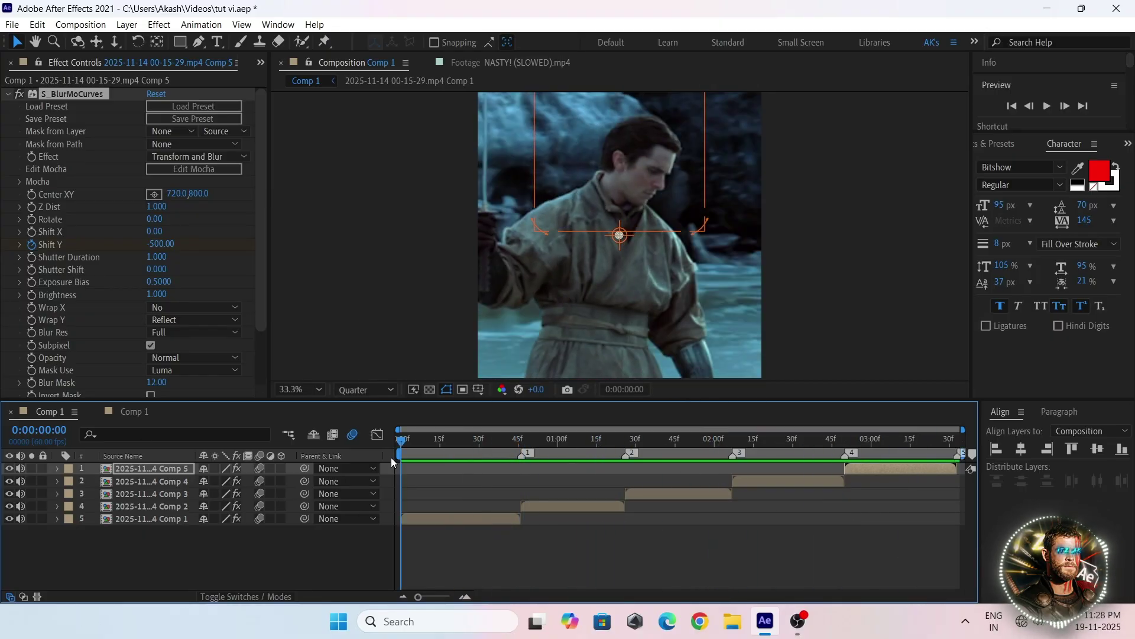
Review the keyframed effect properties of each precomposed layer from Comp 1 to Comp 5
left_click(151, 519)
key("u")
left_click(151, 506)
key("u")
left_click(151, 519)
left_click(151, 493)
key("u")
left_click_drag(50, 118, 49, 93)
left_click(151, 482)
key("u")
left_click(151, 468)
key("u")
key("u")
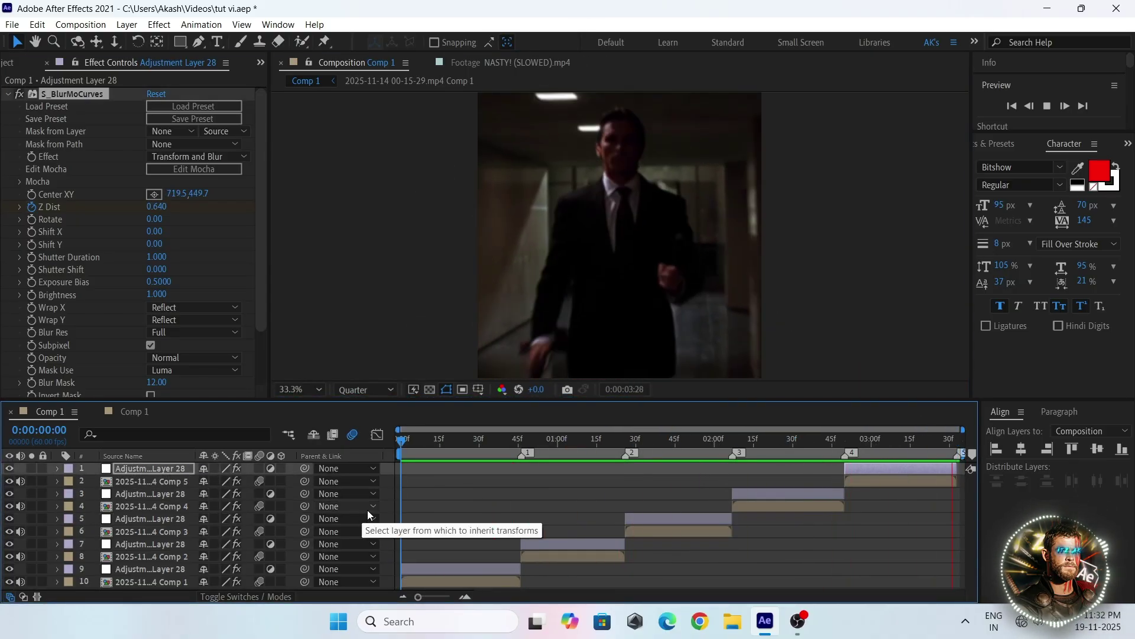
Add an adjustment layer above the Comp 2 clip's adjustment layer and trim it to span 0:00:00:26 to 0:00:01:06 around marker 1
left_click(548, 543)
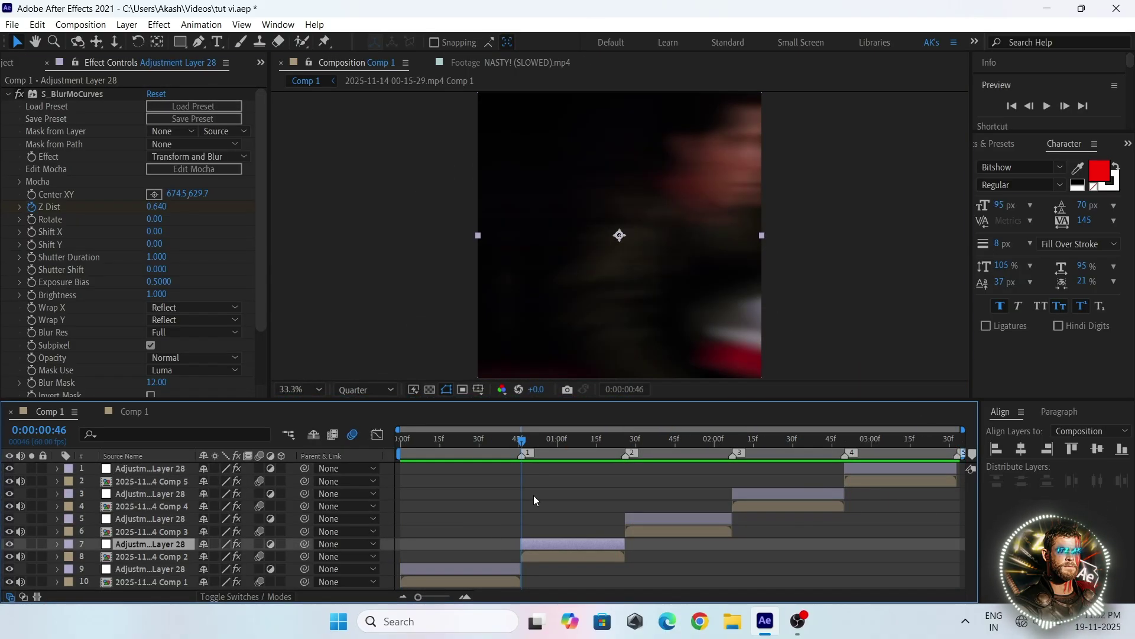
key("ctrl+alt+y")
key("shift+Page_Up")
key("shift+Page_Up")
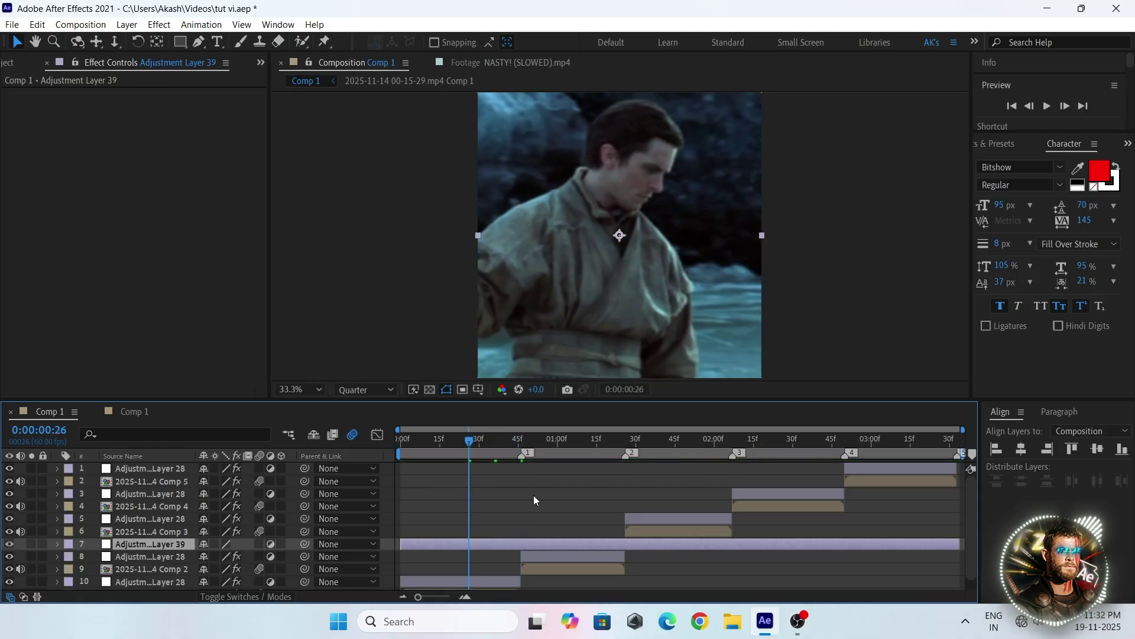
key("alt+bracketleft")
key("space")
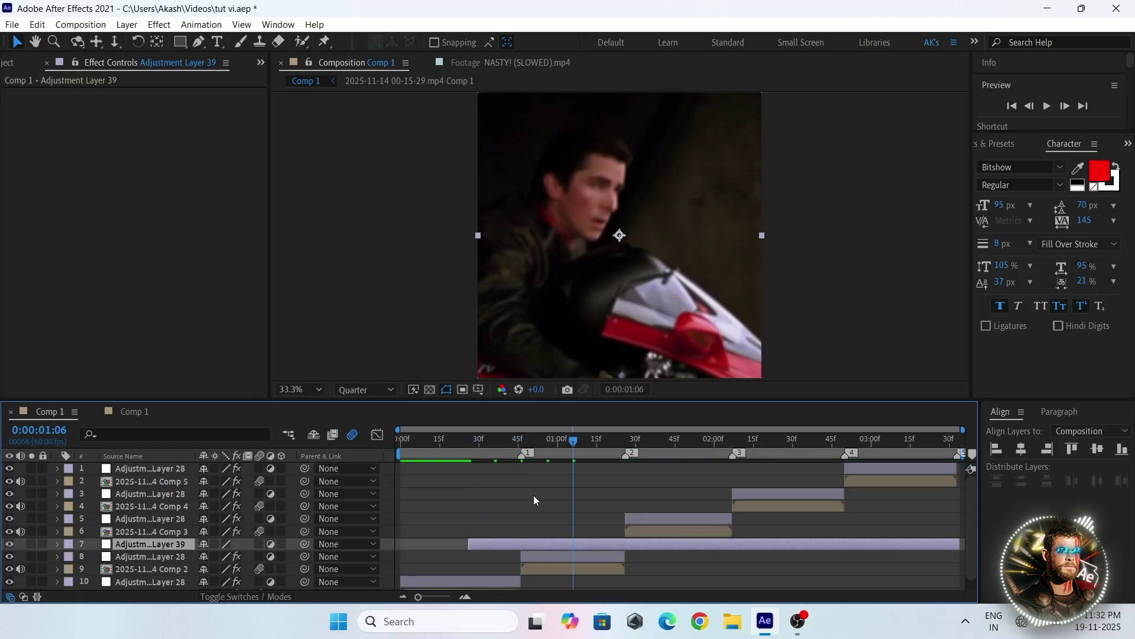
key("ctrl+shift+d")
key("Delete")
Apply BCC Directional Blur to the trimmed adjustment layer with the playhead at its first frame
left_click(514, 544)
key("i")
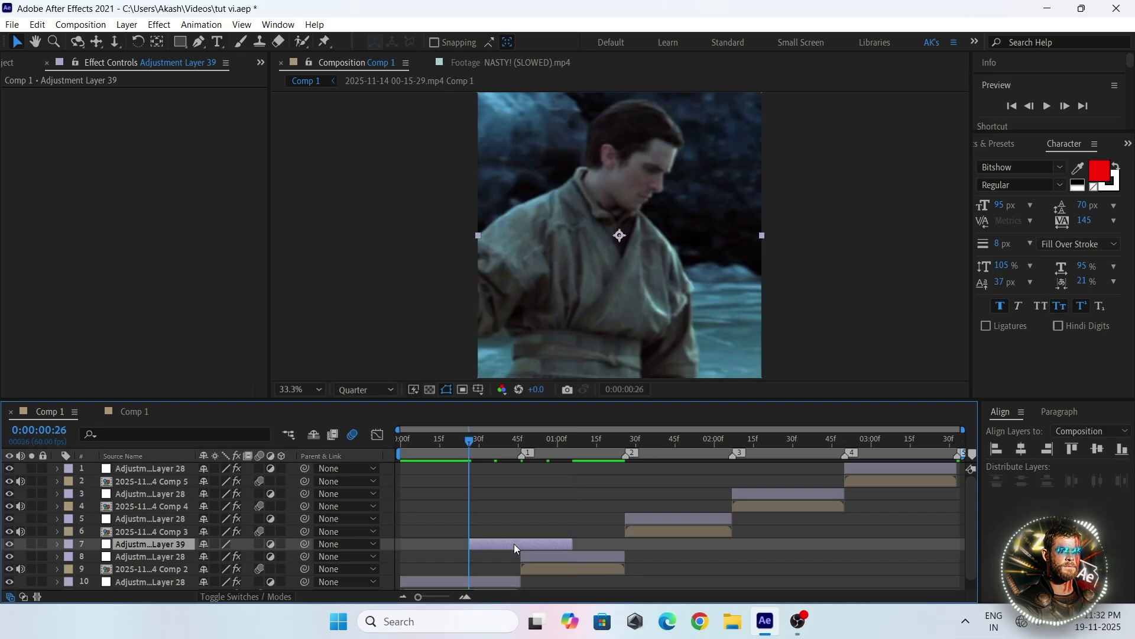
key("ctrl+space")
type("bcc")
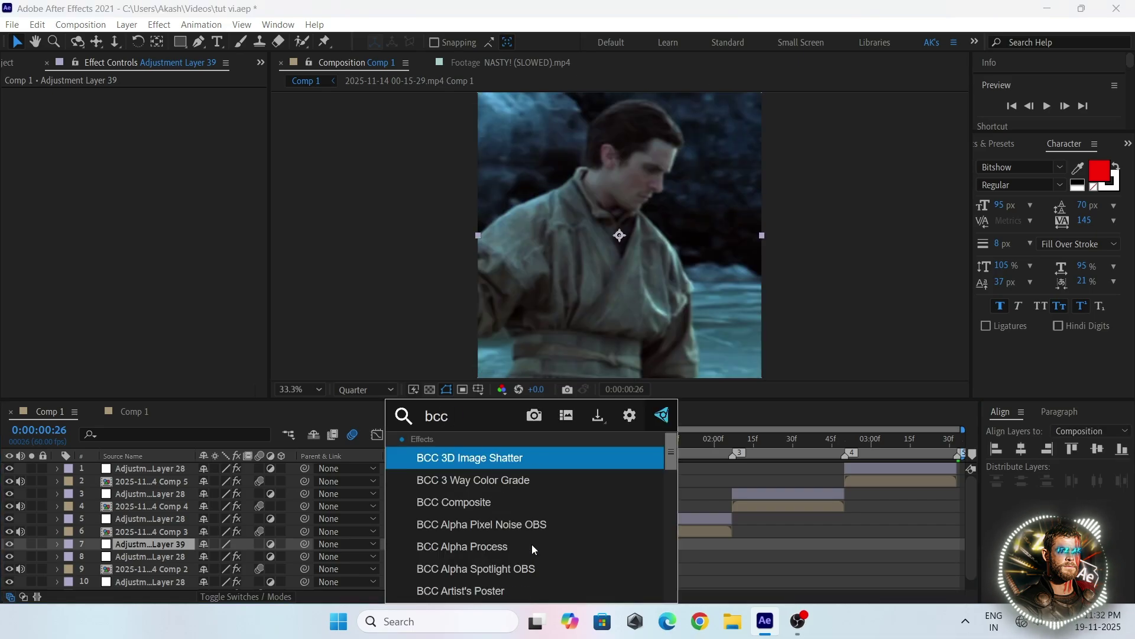
type(" dir")
key("Return")
Keyframe the directional blur's Blur Amount at 50 on marker 1, 0:00:00:46
right_click(523, 453)
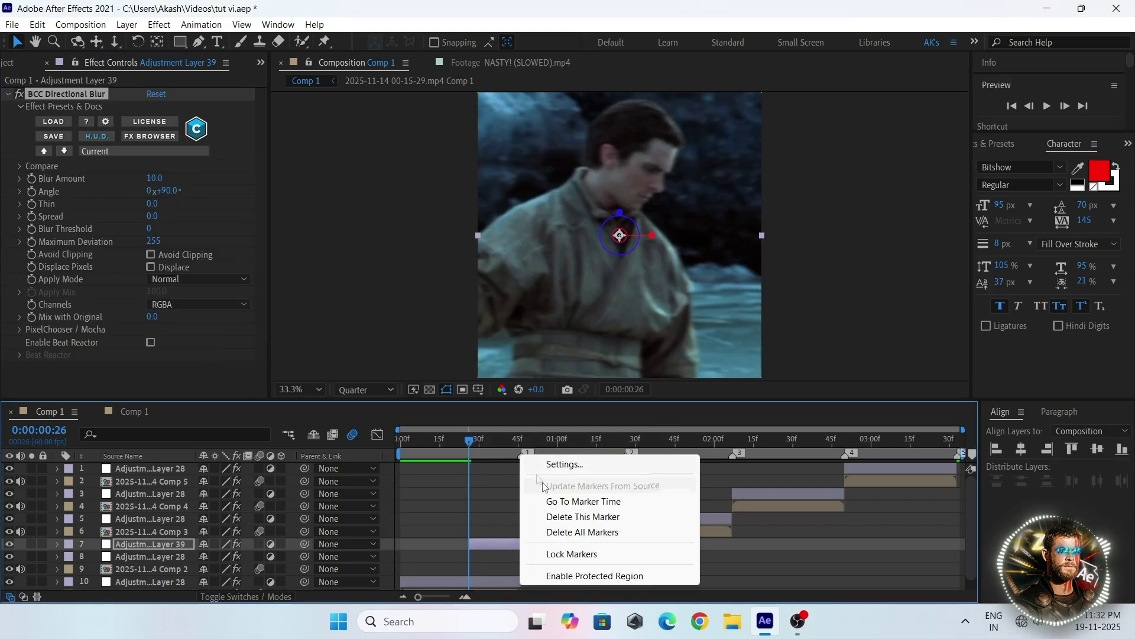
left_click(552, 502)
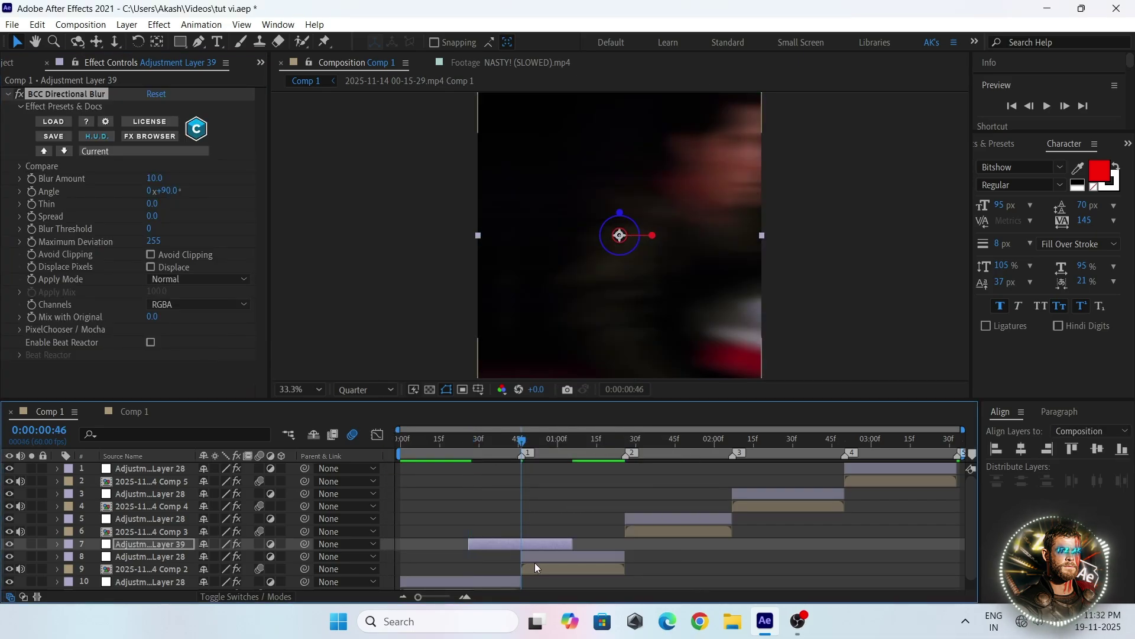
left_click(156, 179)
type("50")
key("Return")
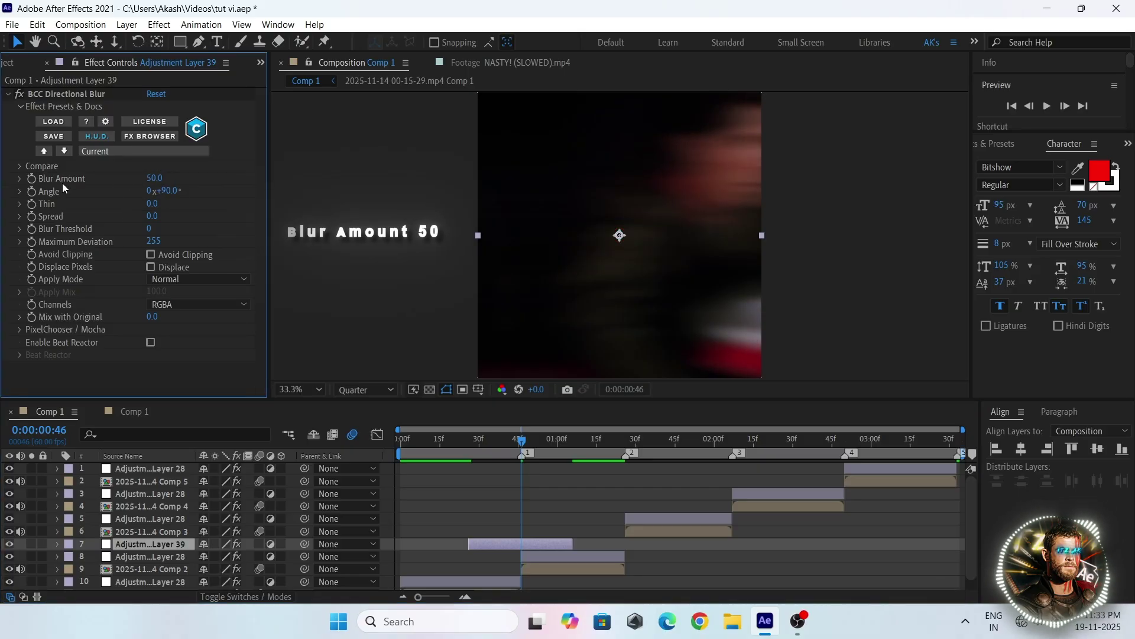
left_click(31, 179)
Keyframe Blur Amount at 0 on the adjustment layer's first frame, 0:00:00:26
key("u")
key("i")
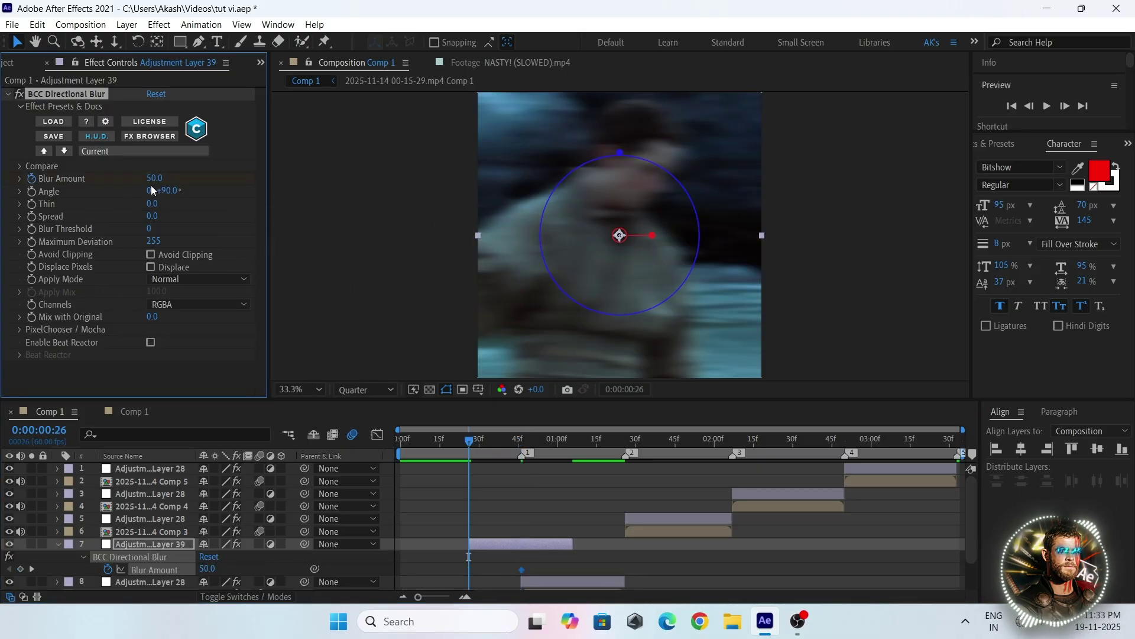
left_click(155, 178)
type("0")
key("Return")
Keyframe Blur Amount at 0 on the adjustment layer's end, 0:00:01:06
key("space")
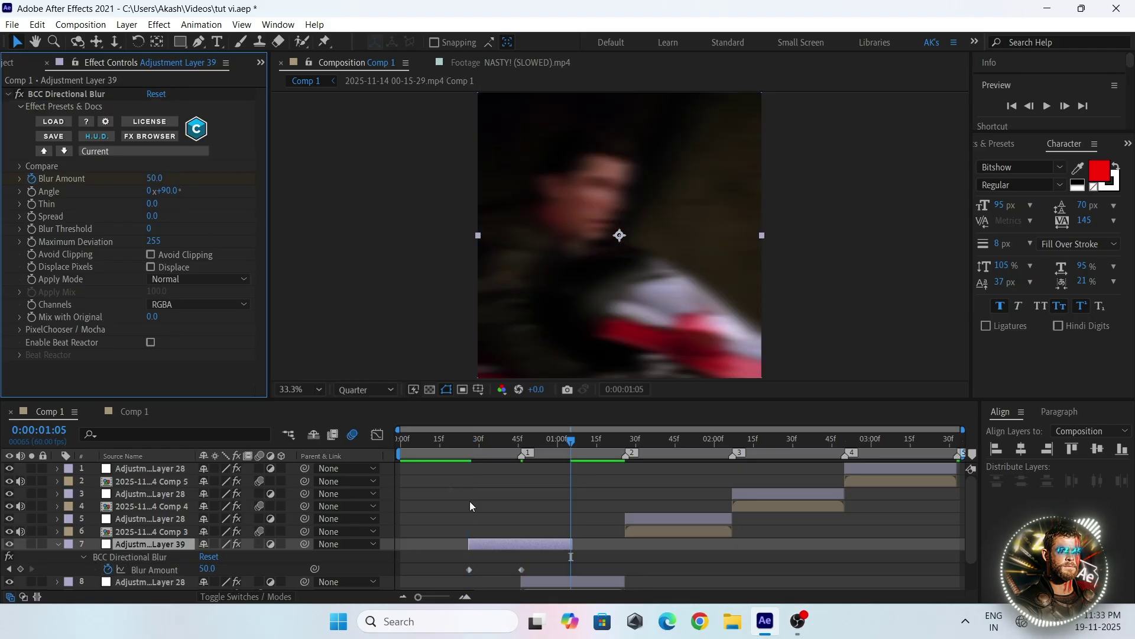
left_click(465, 597)
left_click_drag(571, 443, 575, 451)
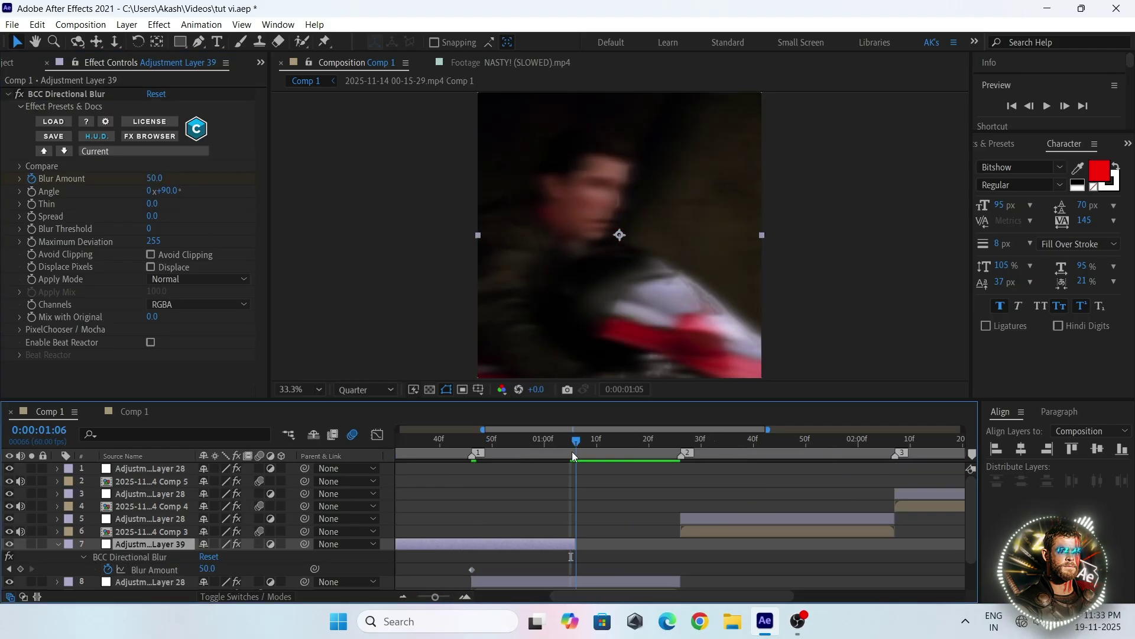
left_click(152, 178)
type("0")
key("Return")
key("minus")
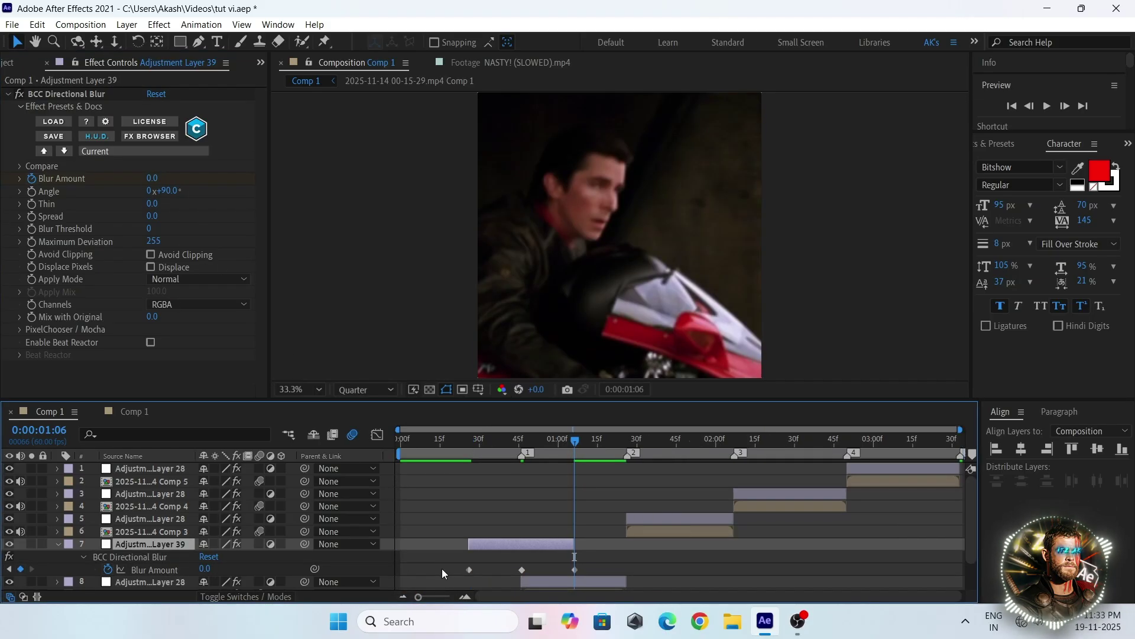
Easy Ease the three Blur Amount keyframes and lengthen the outer keyframes' curve handles inward for a steeper peak at marker 1
left_click_drag(443, 569, 595, 573)
key("F9")
left_click(377, 435)
left_click_drag(443, 520, 585, 565)
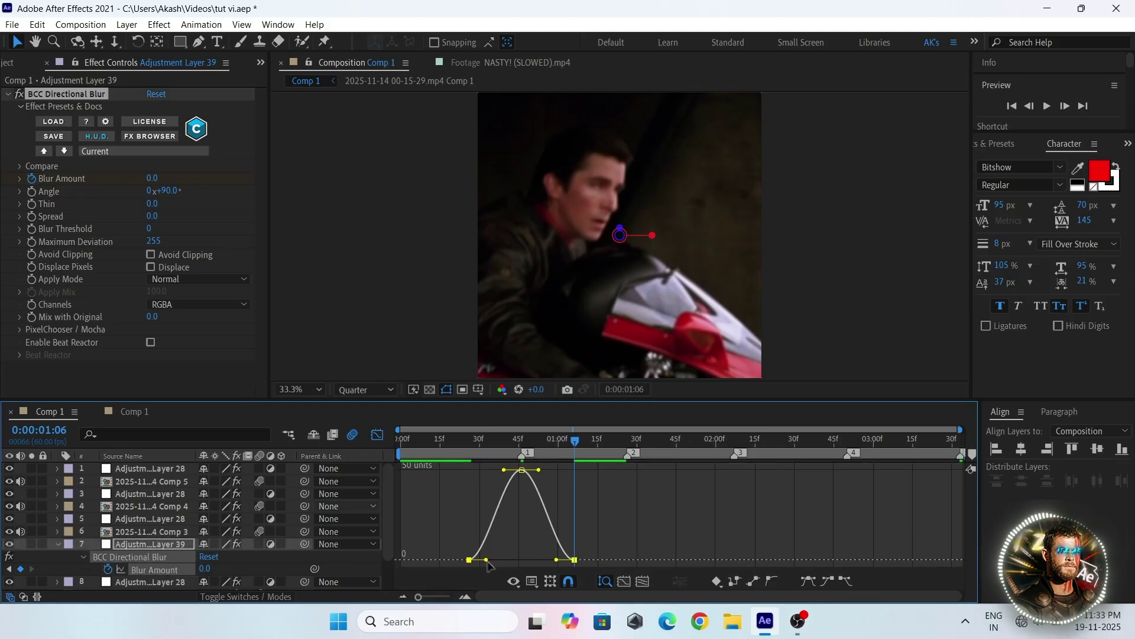
left_click_drag(487, 560, 525, 565)
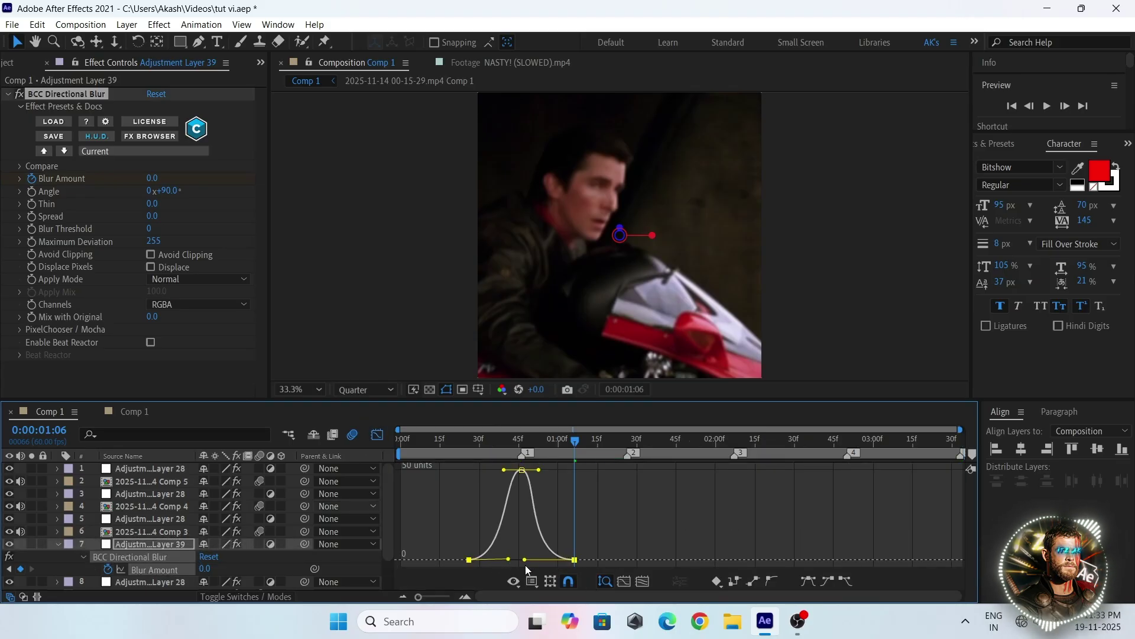
left_click(377, 435)
left_click_drag(440, 441, 528, 559)
left_click(499, 559)
key("u")
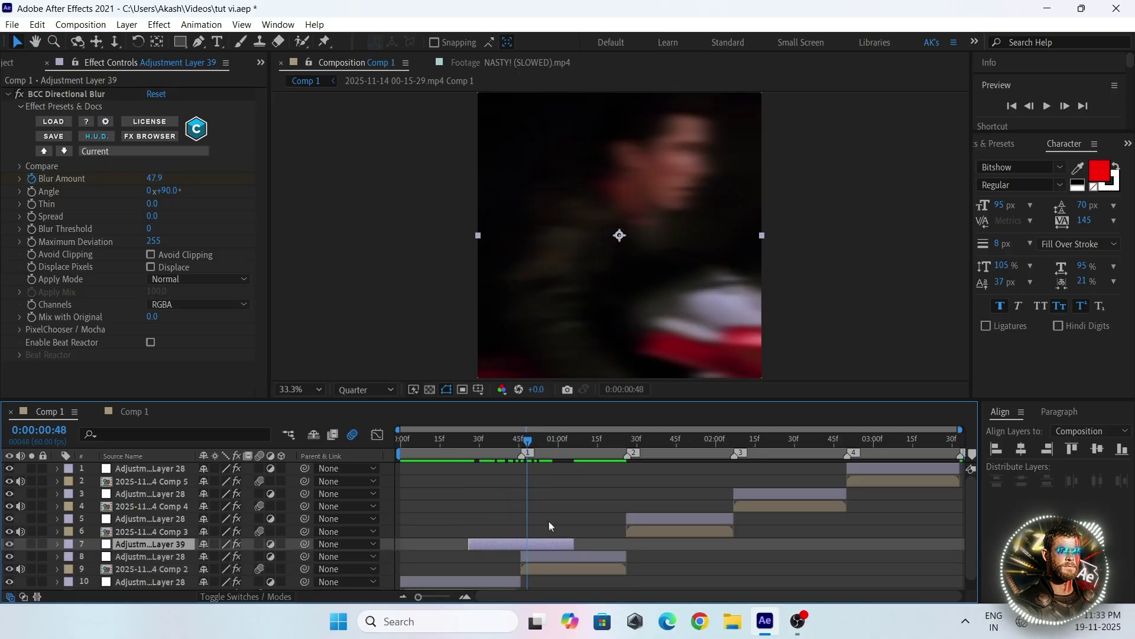
Duplicate the directional blur adjustment layer, place it above the clip starting at marker 2, and centre it on that cut
key("ctrl+d")
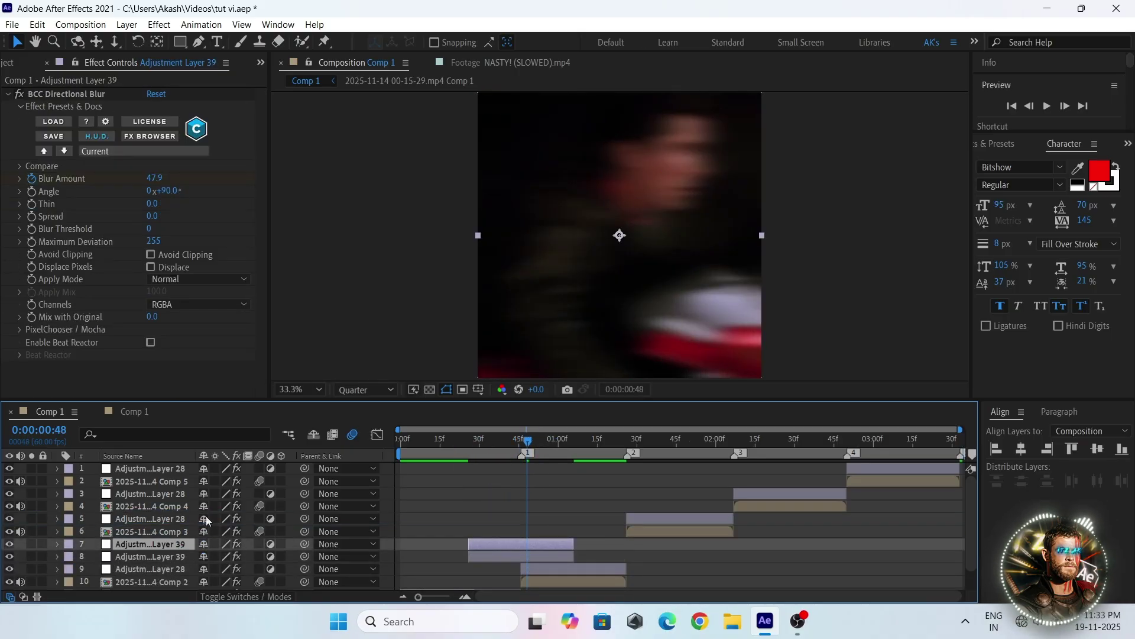
left_click_drag(206, 515, 208, 513)
mouse_move(543, 519)
left_mouse_down()
mouse_move(645, 527)
mouse_move(641, 518)
left_mouse_up()
key("u")
right_click(630, 454)
left_click(651, 502)
left_click(640, 493)
mouse_move(627, 441)
left_mouse_down()
mouse_move(584, 450)
mouse_move(619, 481)
left_mouse_up()
Set the directional blur's Angle to 180° on the duplicated adjustment layer at marker 2
left_click(32, 544)
left_click(168, 191)
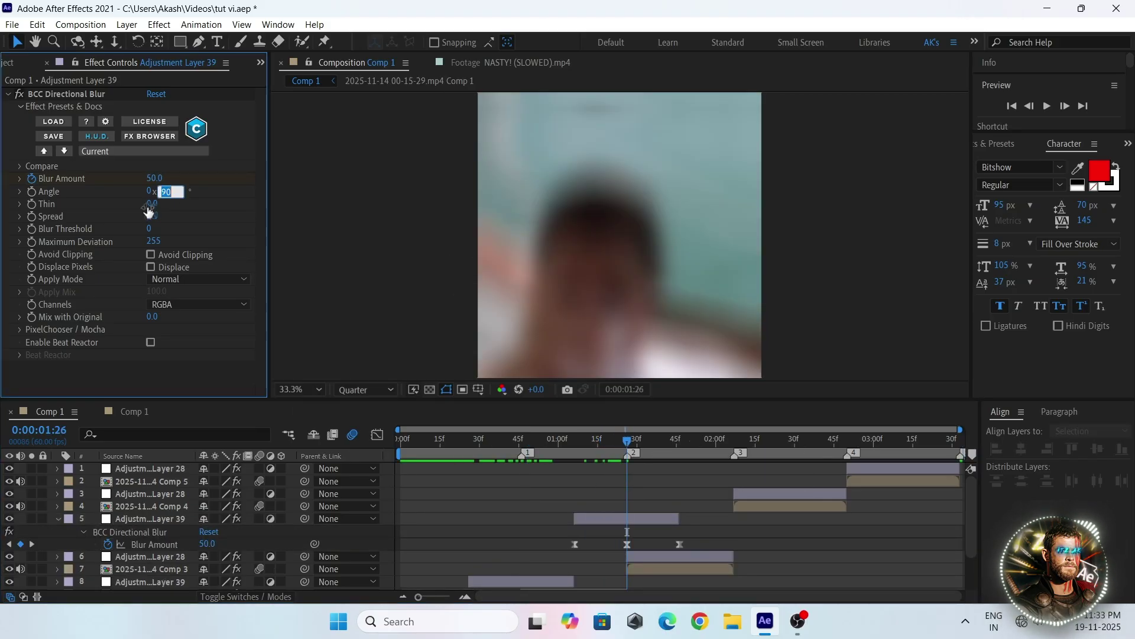
type("180")
key("Return")
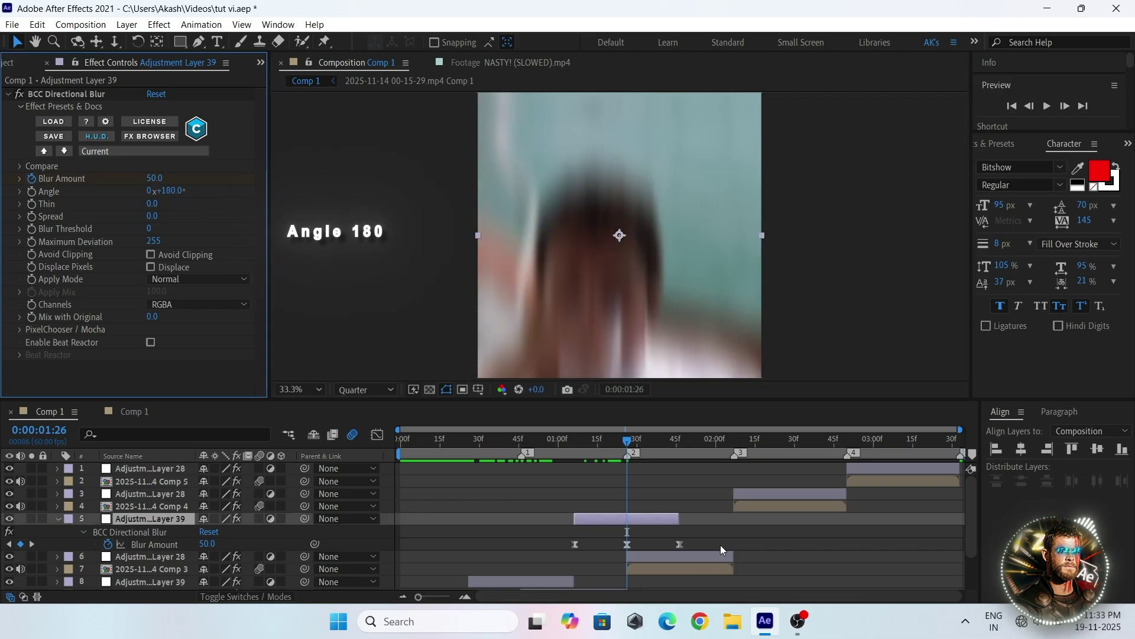
left_click(629, 522)
key("u")
Preview the blurred transition across the cut at marker 2
left_click(654, 498)
left_click_drag(628, 442, 614, 504)
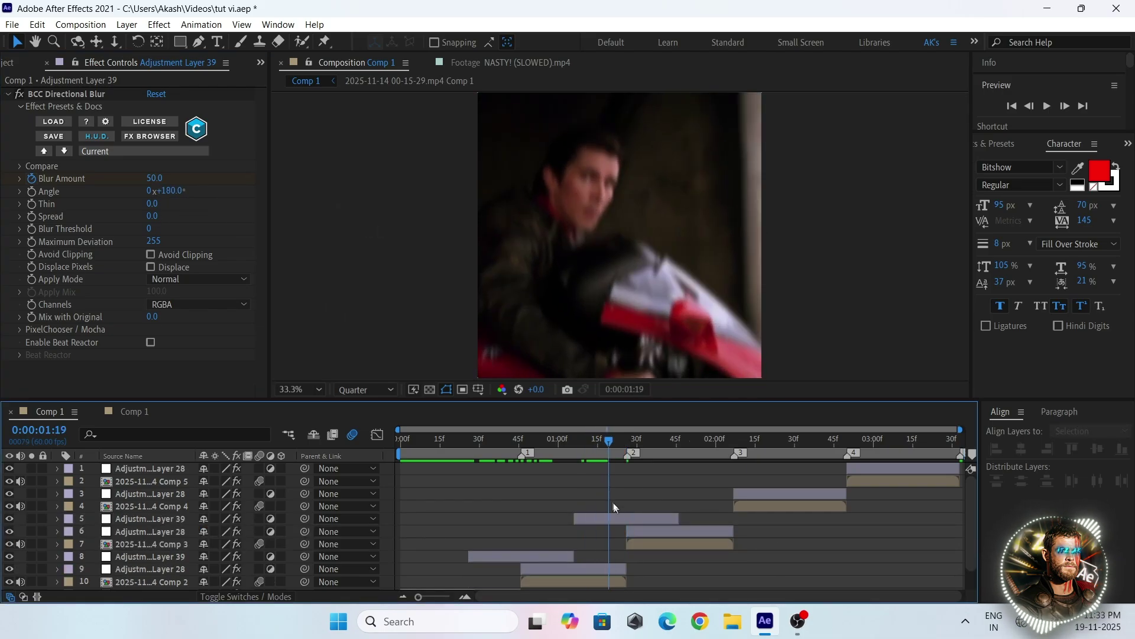
key("space")
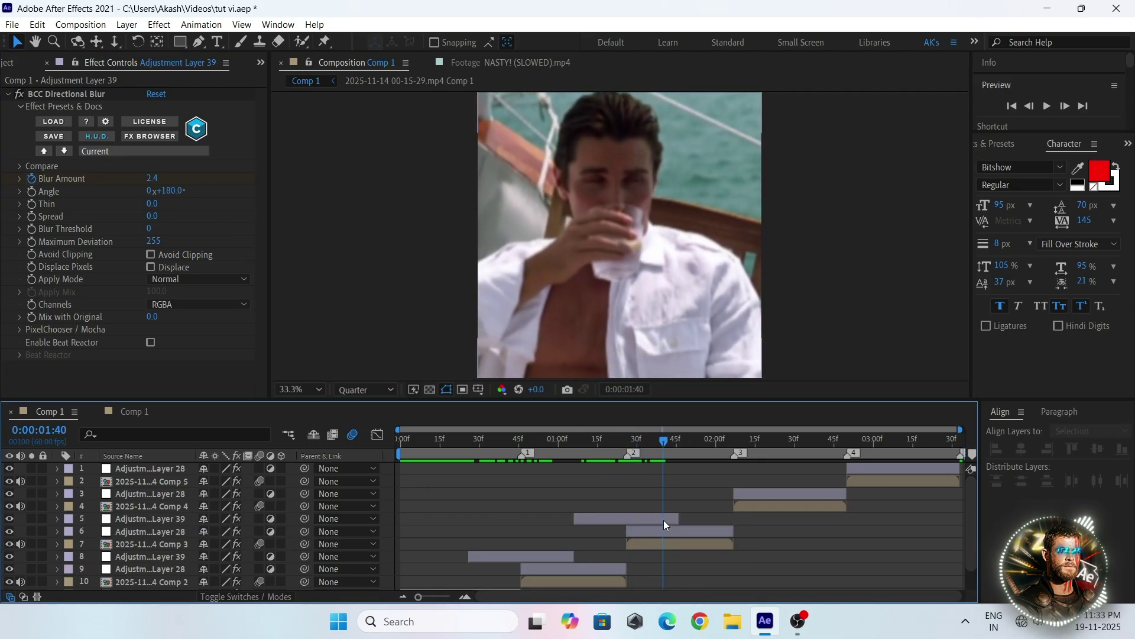
left_click(663, 520)
key("u")
key("u")
Duplicate the 90° blur adjustment layer, place it above the clip starting at marker 3, and centre it on that cut
left_click(555, 555)
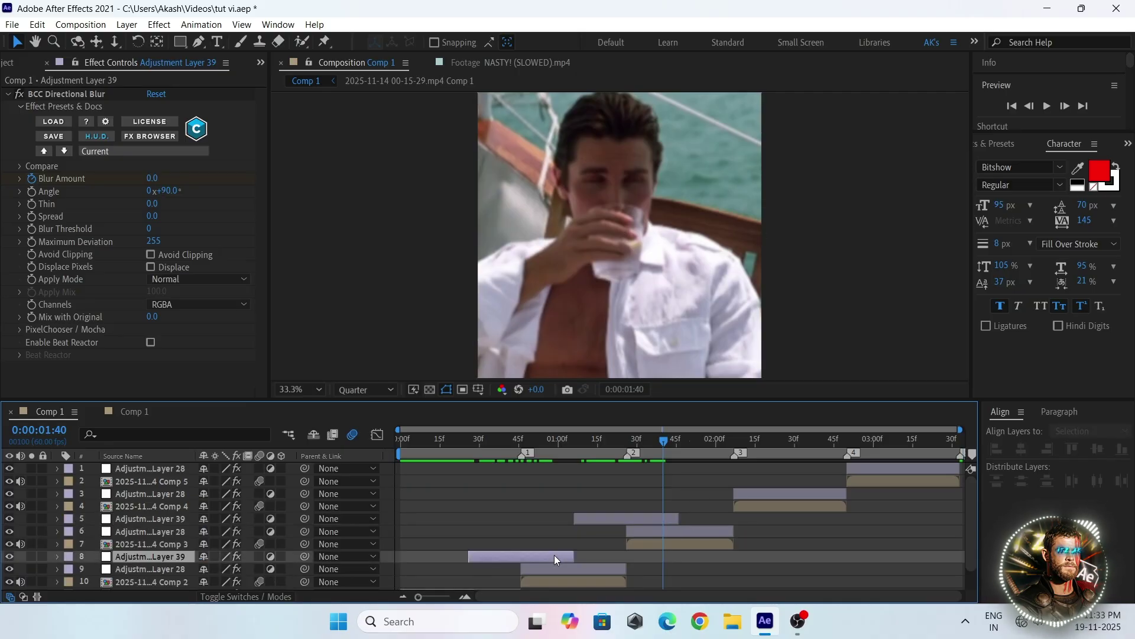
key("ctrl+d")
left_click_drag(184, 558, 184, 488)
left_click_drag(540, 495, 758, 511)
key("u")
right_click(735, 452)
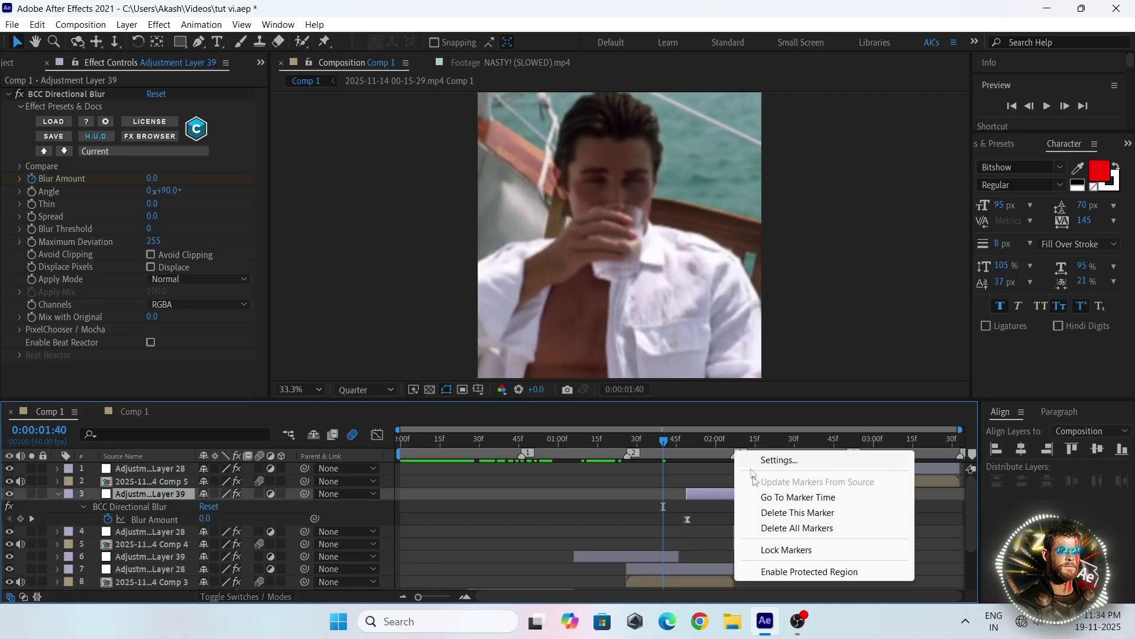
left_click(798, 497)
key("u")
Duplicate the 180° blur adjustment layer to the top of the stack, centre it on marker 4, and play back the transitions
left_click(647, 531)
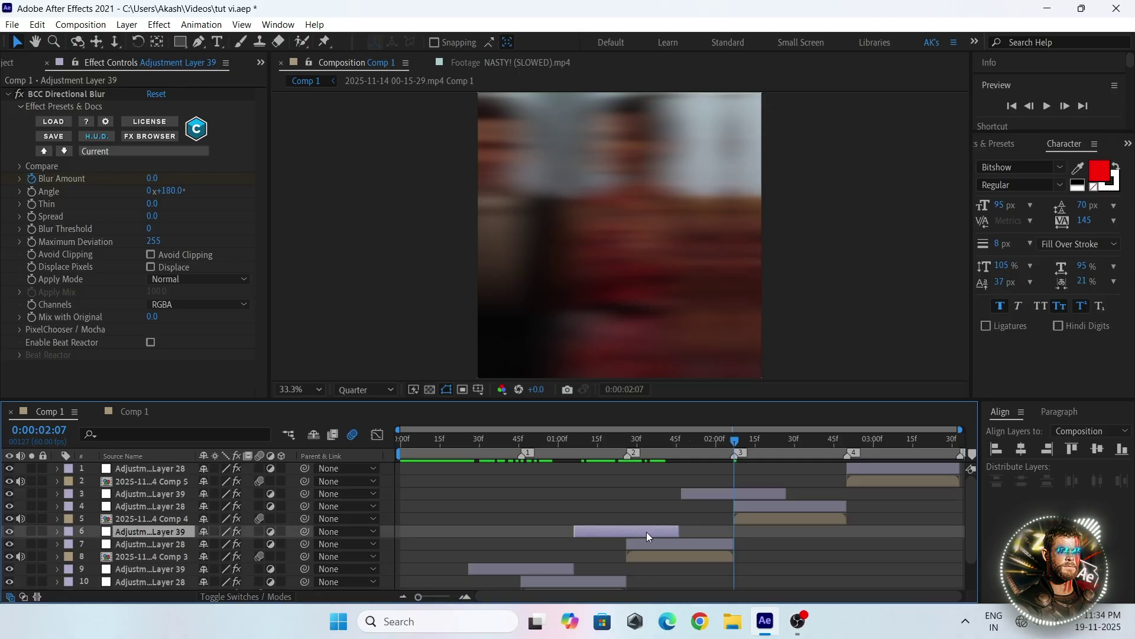
key("ctrl+d")
left_click_drag(162, 530, 270, 465)
left_click_drag(605, 469, 824, 493)
right_click(849, 454)
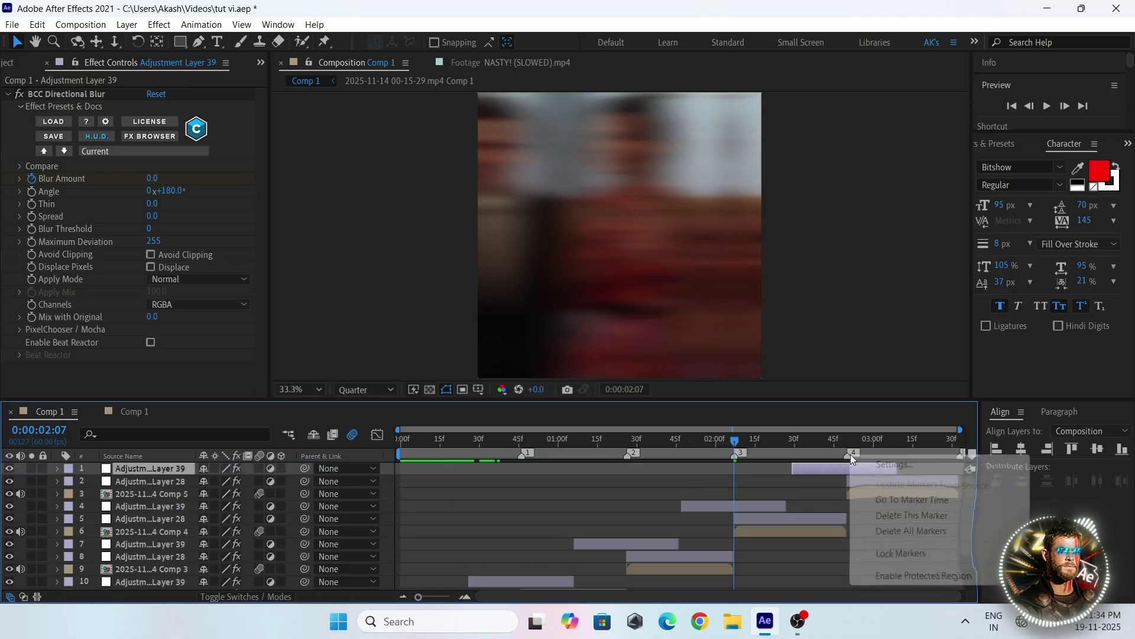
left_click(875, 502)
key("space")
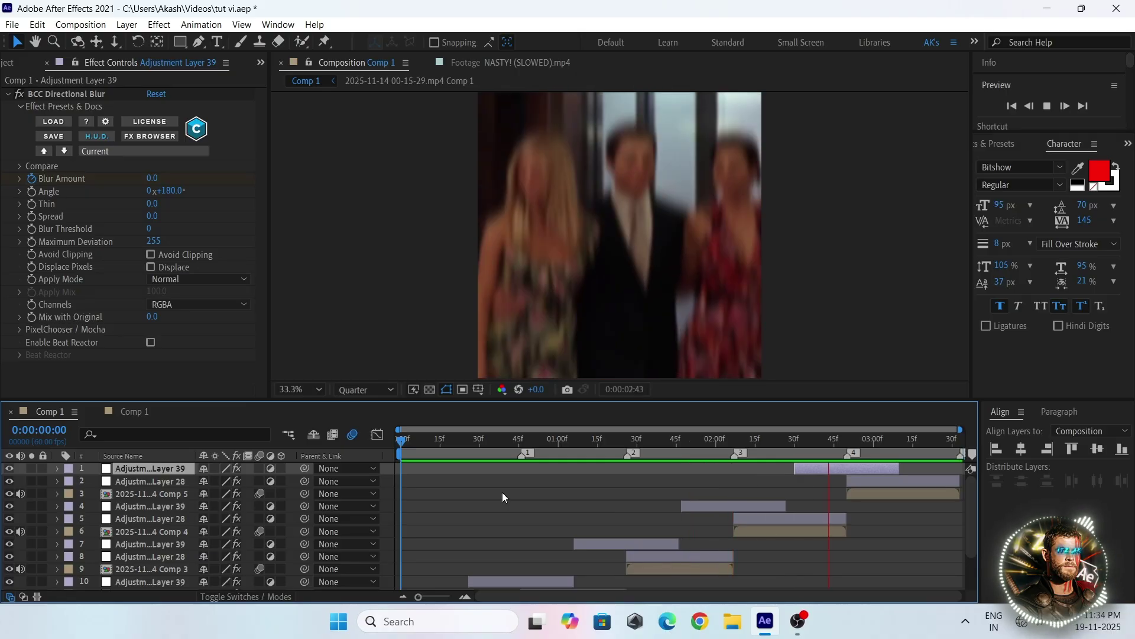
left_click_drag(425, 442, 399, 550)
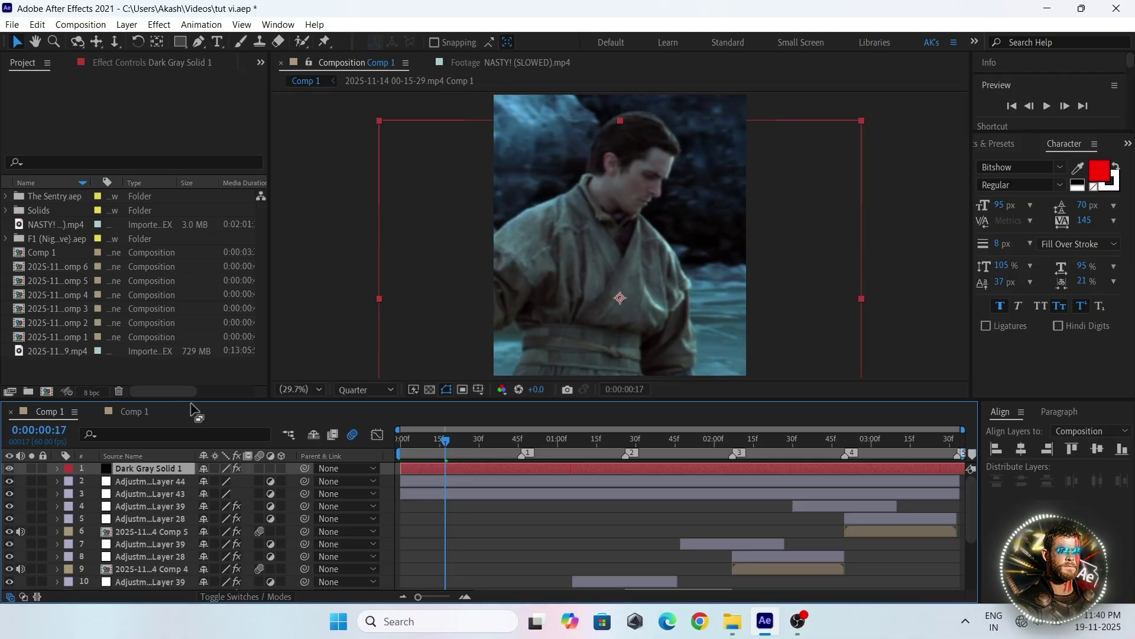
Copy all effects from Adjustment Layer 17 in the other Comp 1 and paste them onto Adjustment Layer 44
left_click(133, 411)
left_click(132, 505)
left_click(129, 69)
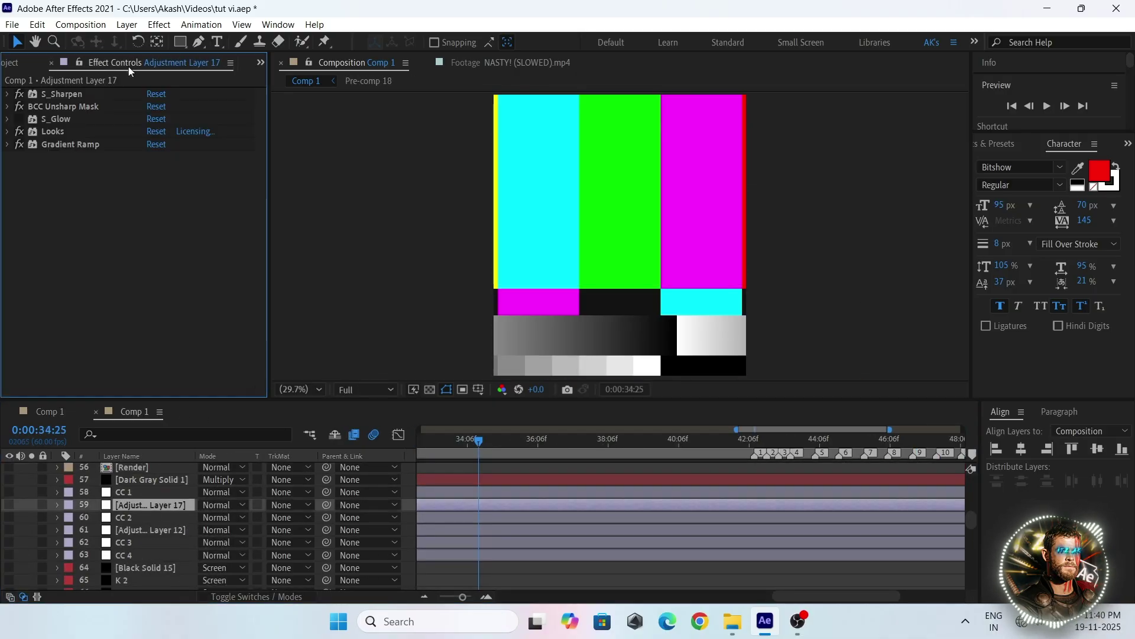
left_click(43, 92)
key("ctrl+a")
key("ctrl+c")
left_click(48, 411)
left_click(436, 482)
key("ctrl+v")
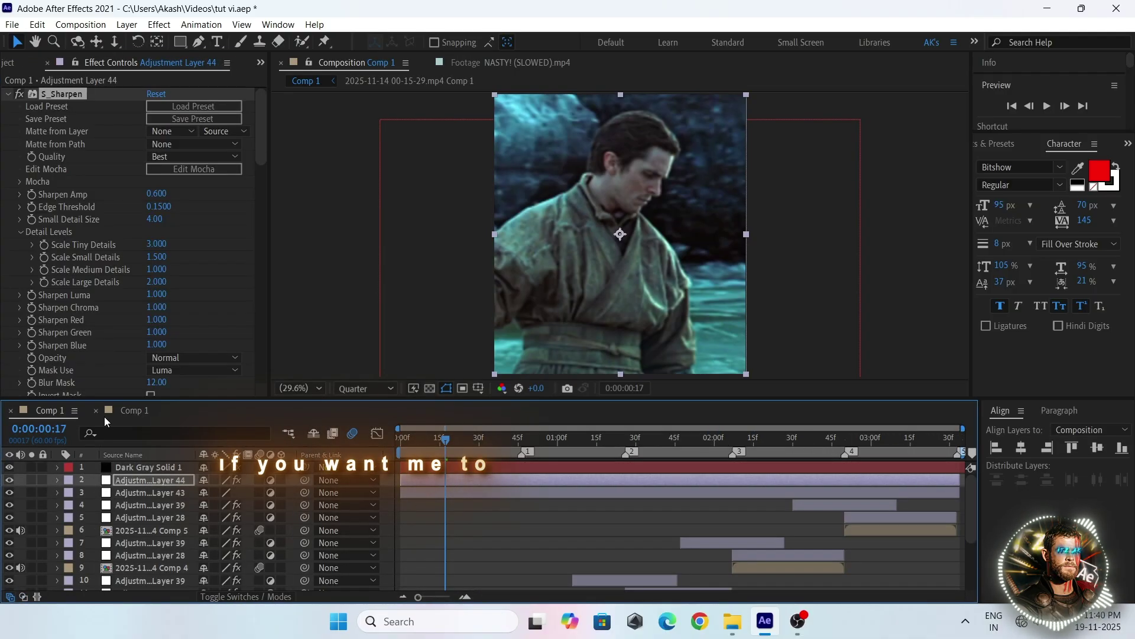
Copy all effects from the other Comp 1's CC 4 layer onto Adjustment Layer 43 and set that layer's opacity to 50%
left_click(131, 411)
left_click(140, 504)
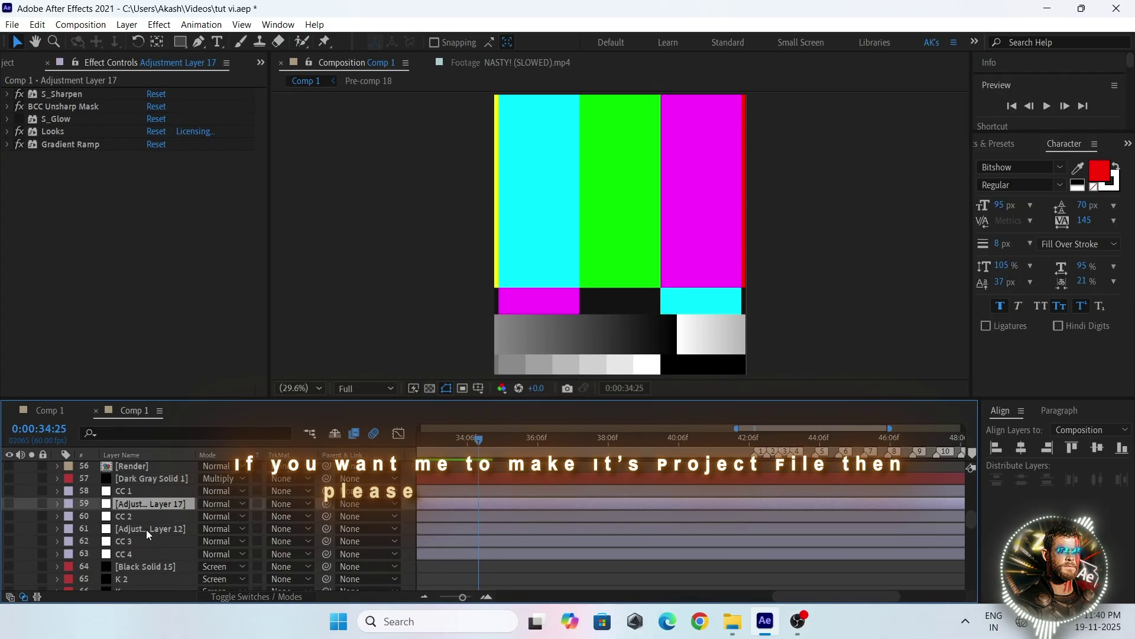
left_click(137, 554)
left_click(63, 95)
key("ctrl+a")
key("ctrl+c")
left_click(49, 411)
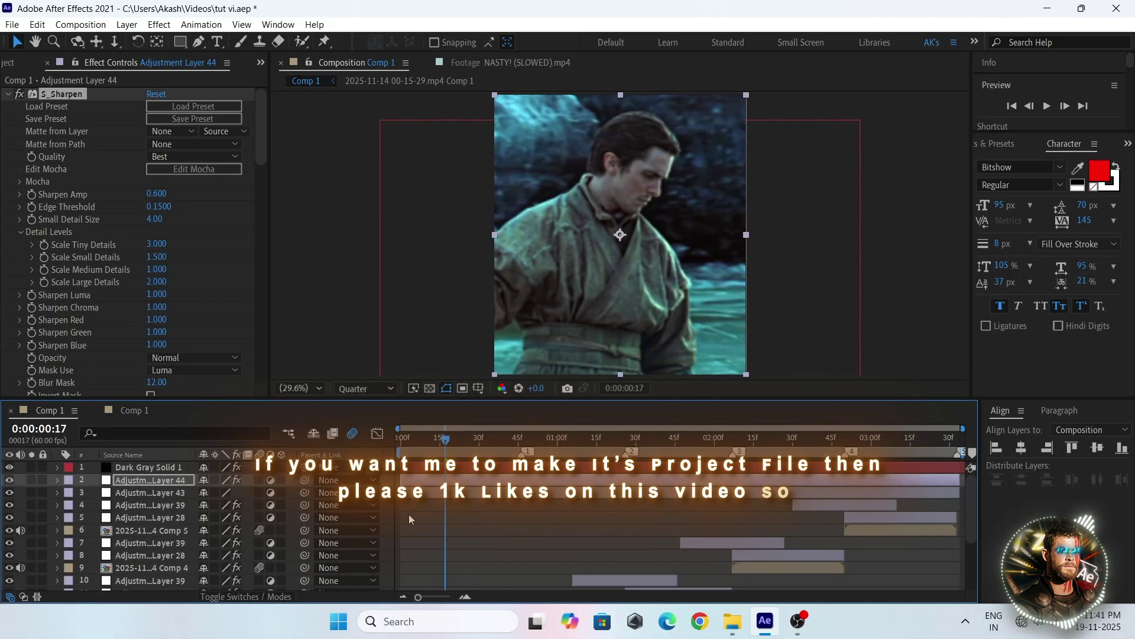
left_click(432, 495)
key("t")
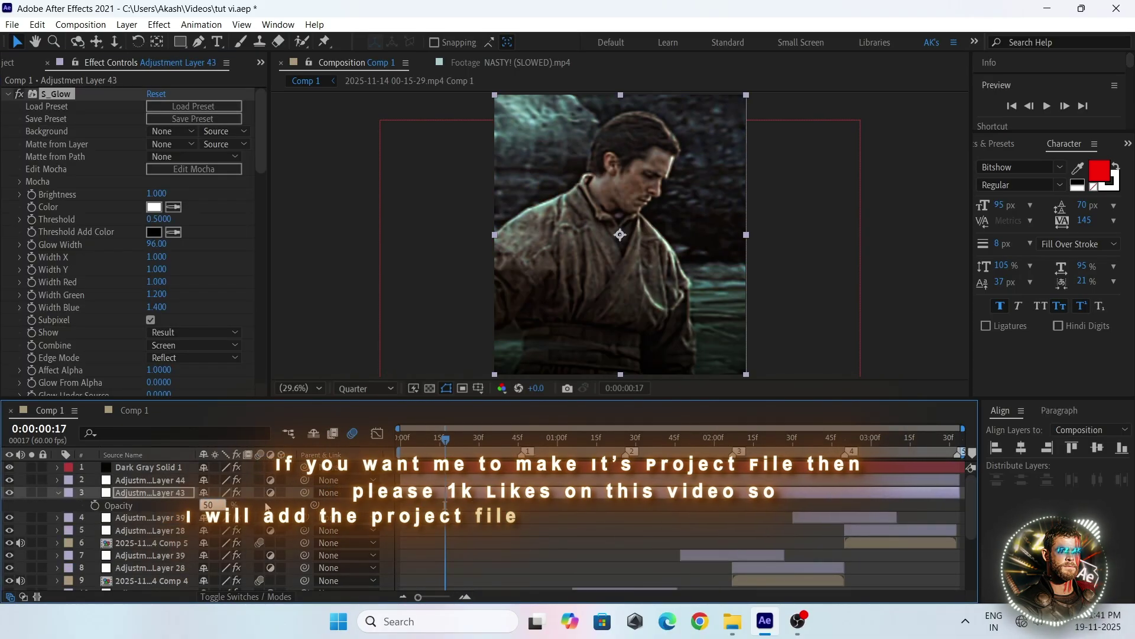